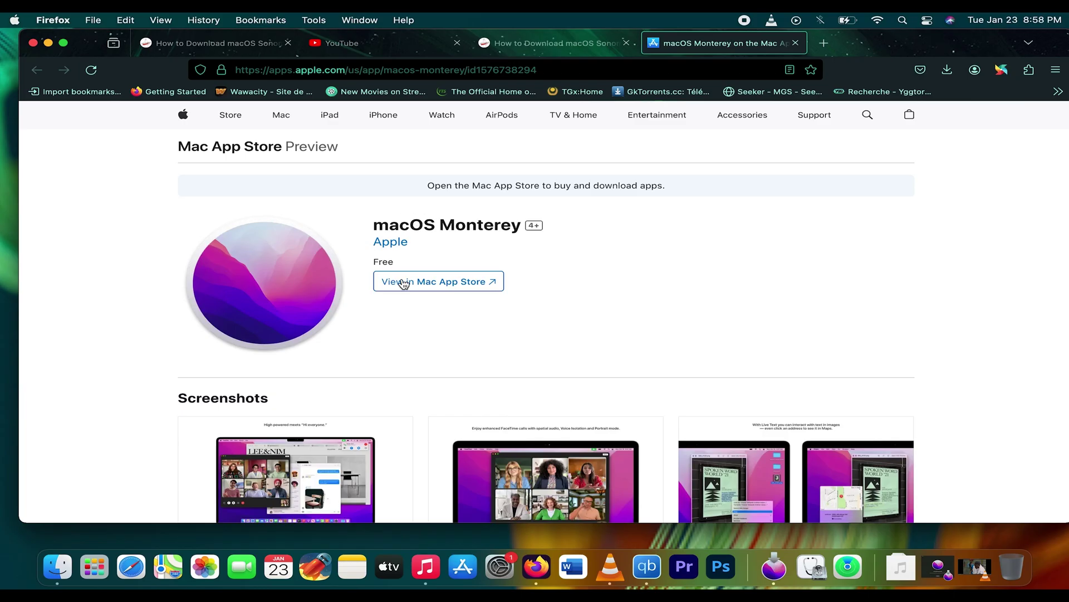
# Step: Open the macOS Monterey listing from the web preview page in the App Store app
pyautogui.click(429, 244)
pyautogui.click(646, 189)
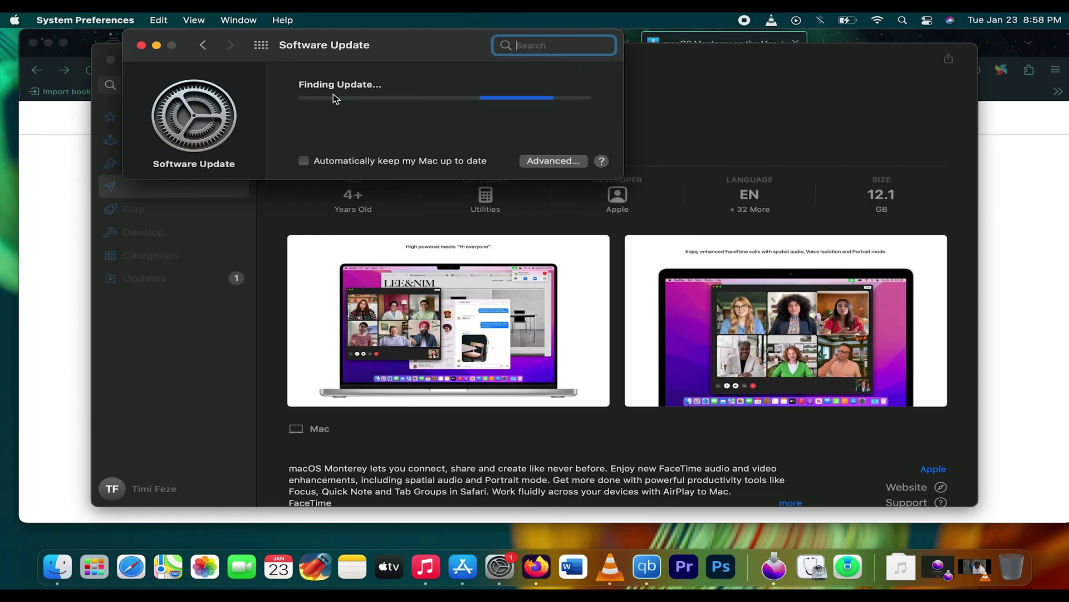
# Step: In Finder's Applications folder, open the package contents of Install macOS Monterey and go to Contents > Resources
pyautogui.click(57, 567)
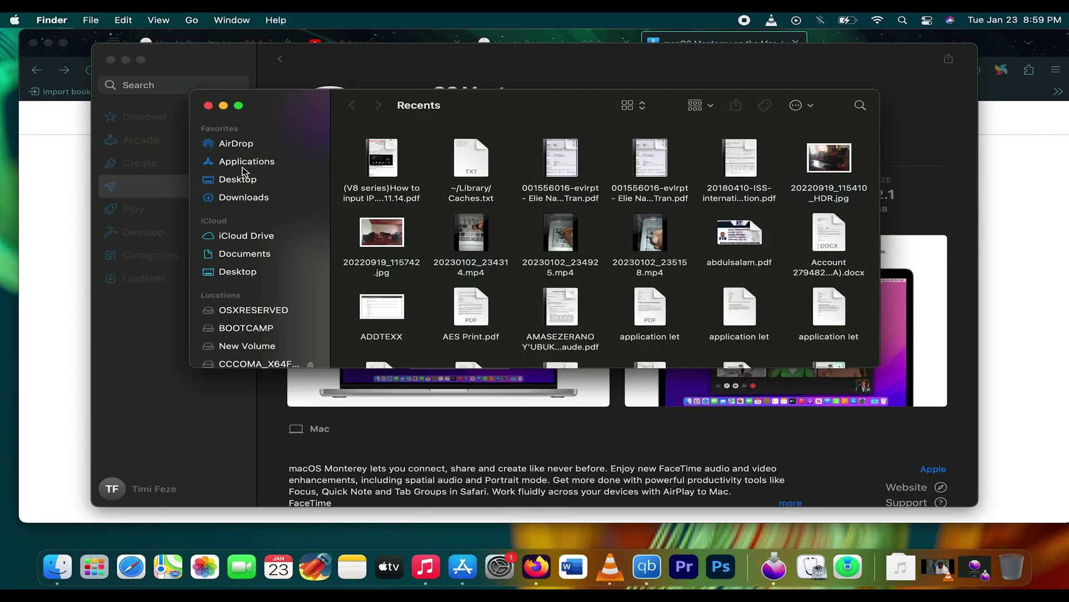
pyautogui.click(246, 161)
pyautogui.click(401, 353)
pyautogui.rightClick(429, 353)
pyautogui.click(479, 277)
pyautogui.doubleClick(369, 150)
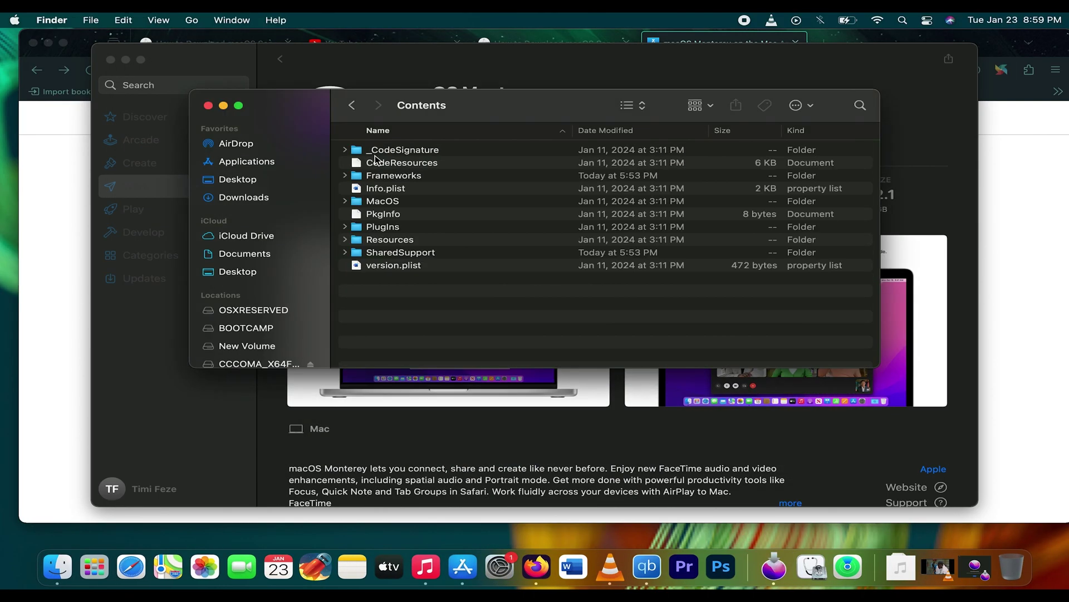
pyautogui.doubleClick(390, 240)
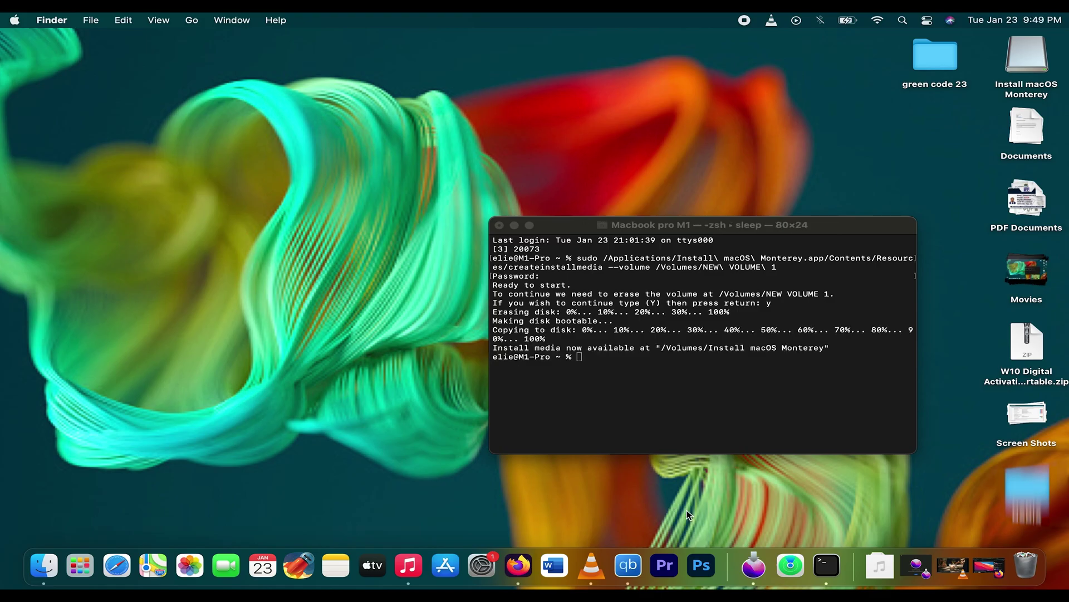
# Step: Close the Terminal window and open the Install macOS Monterey volume on the desktop
pyautogui.click(723, 390)
pyautogui.press('cmd+w')
pyautogui.doubleClick(1022, 61)
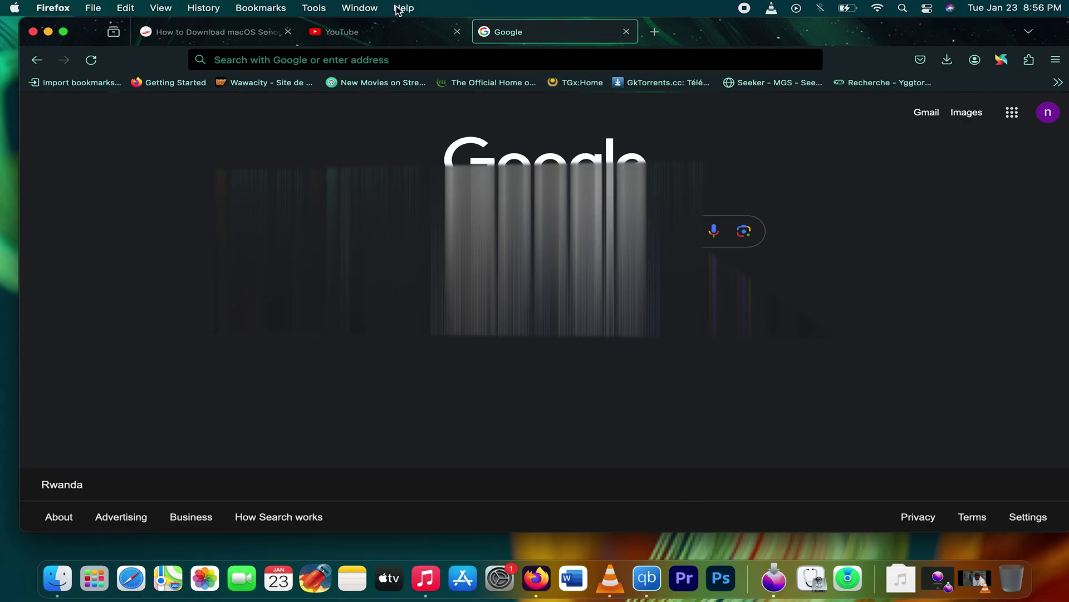
# Step: Go to the website mrmacintosh.com in Firefox
pyautogui.click(355, 60)
pyautogui.write('mr')
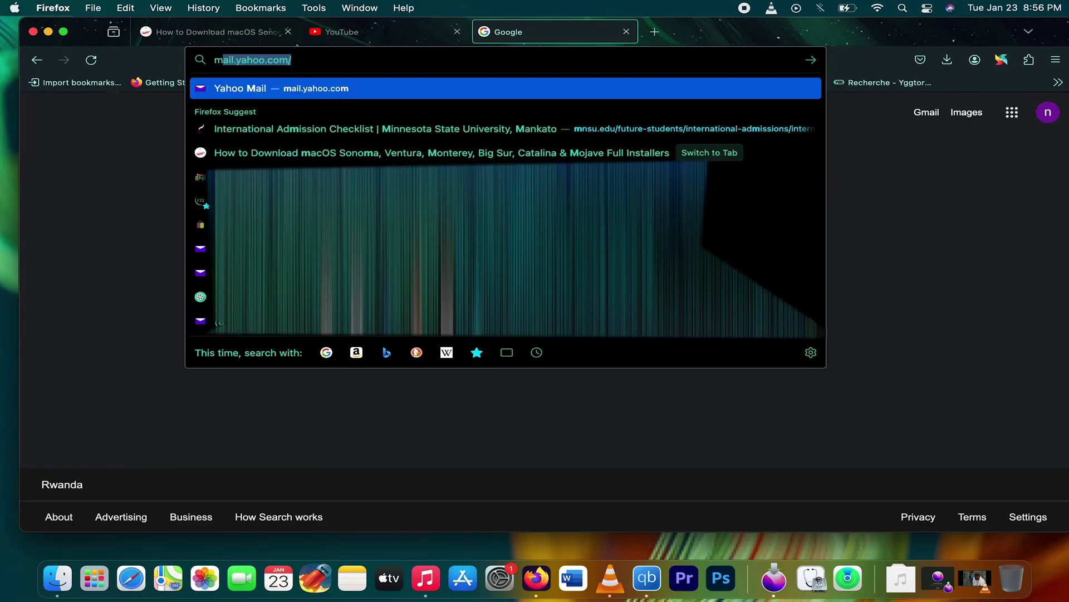
pyautogui.write('ma')
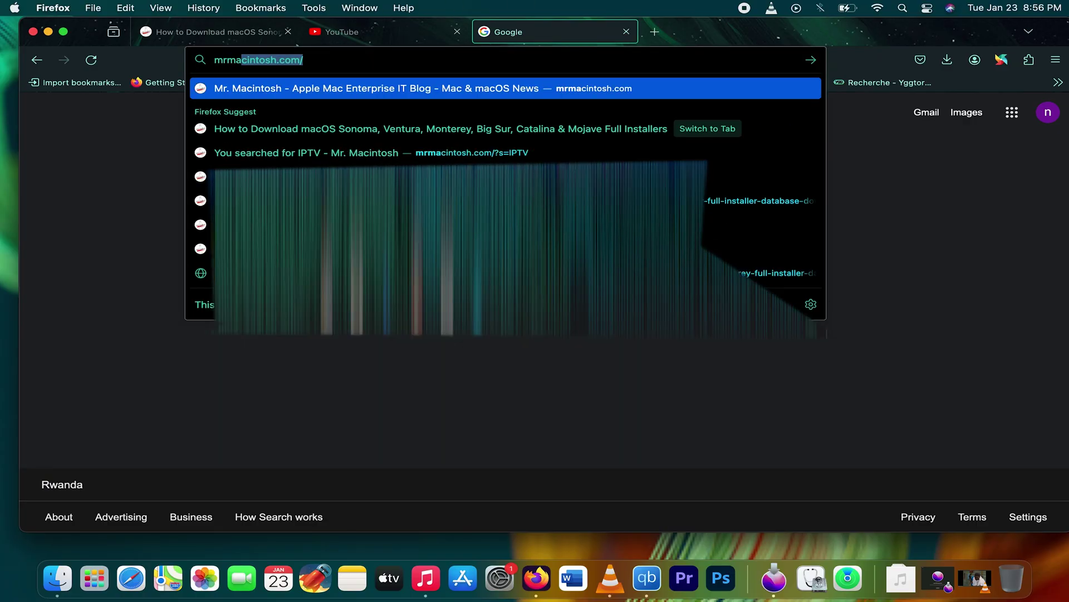
pyautogui.write('cinto')
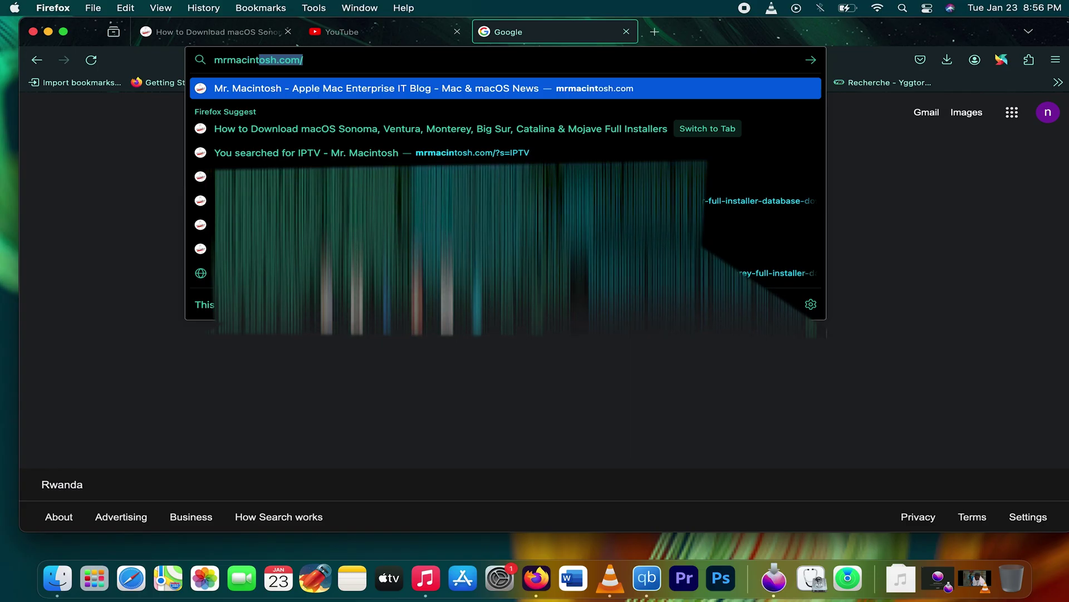
pyautogui.write('sh')
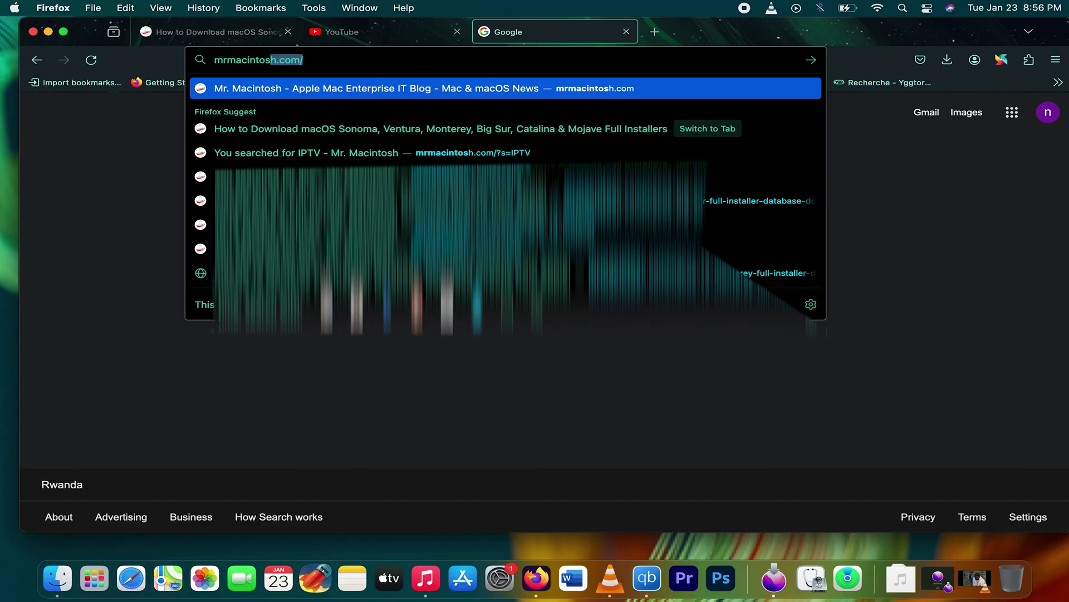
pyautogui.press('Return')
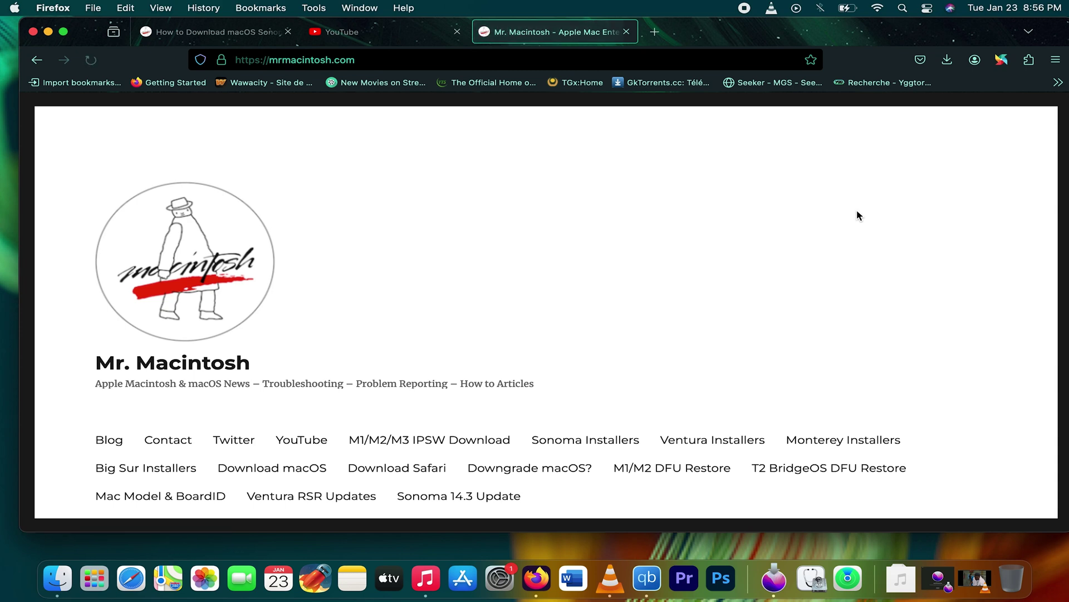
# Step: Open the Download macOS page from the site's navigation list
pyautogui.scroll(-5, 858, 210)
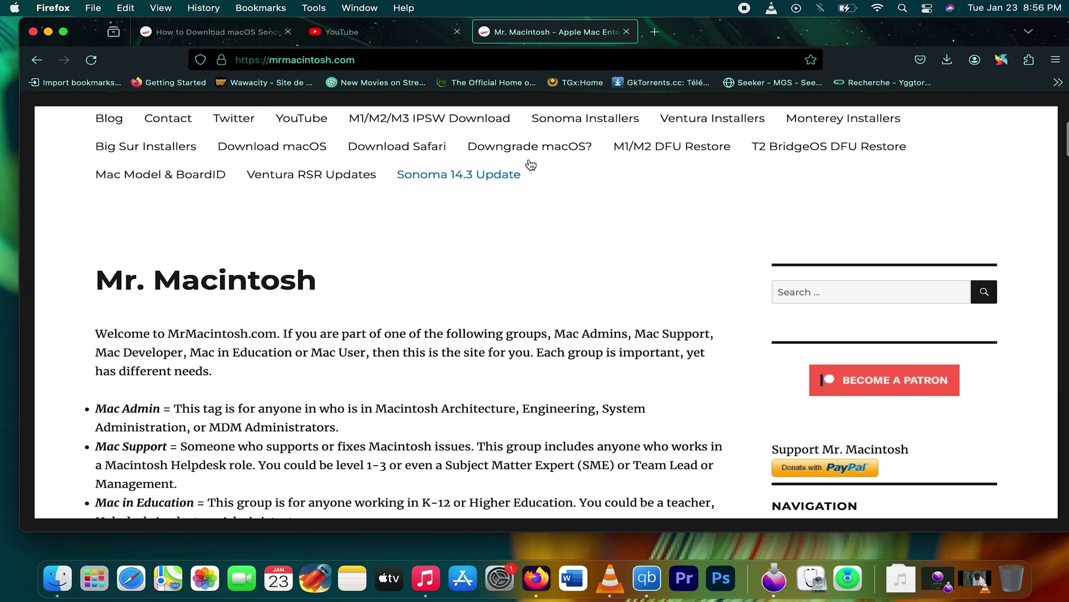
pyautogui.scroll(-5, 601, 219)
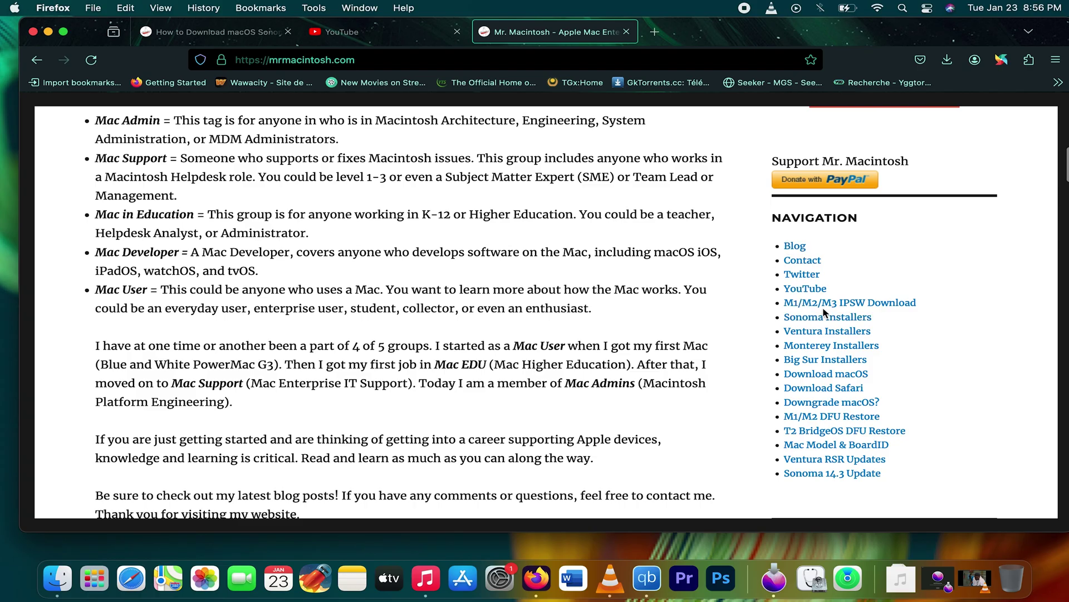
pyautogui.scroll(-2, 805, 372)
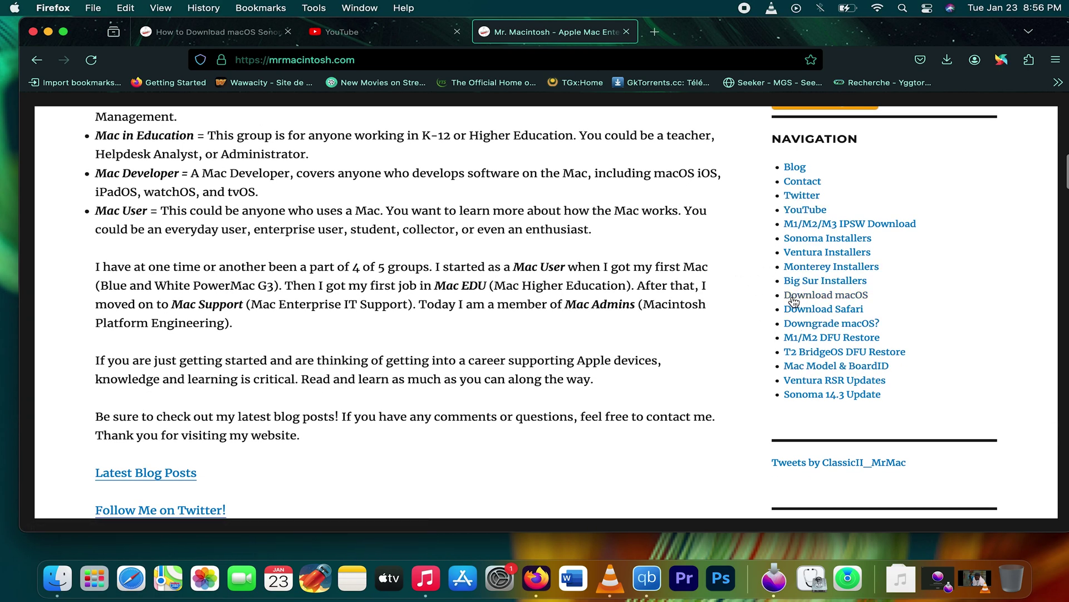
pyautogui.click(798, 300)
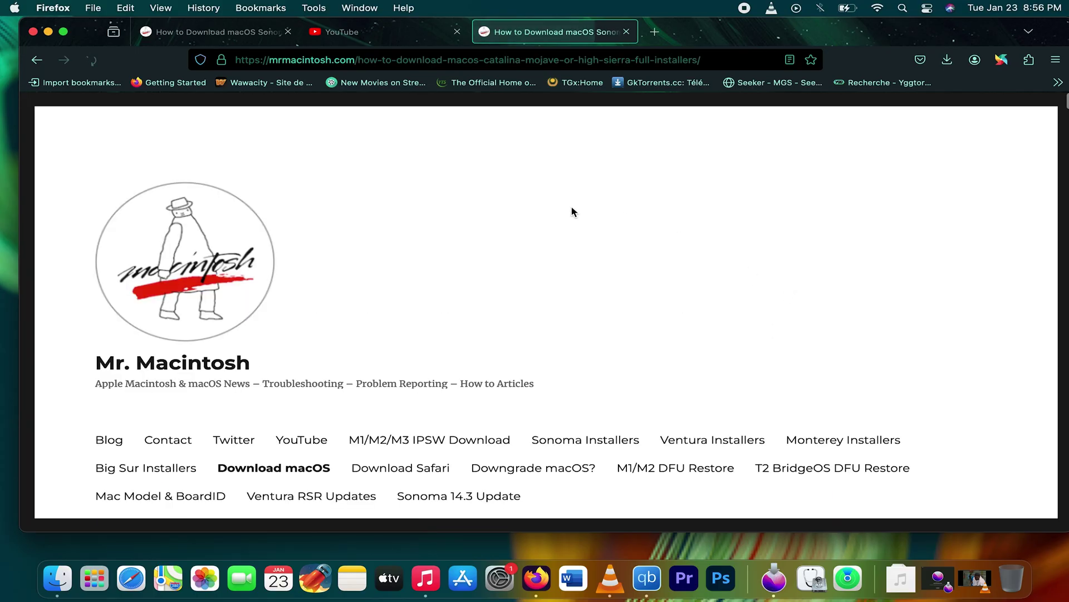
# Step: Find the Mac App Store section of the article and open the macOS Monterey 12 link
pyautogui.scroll(-2, 475, 283)
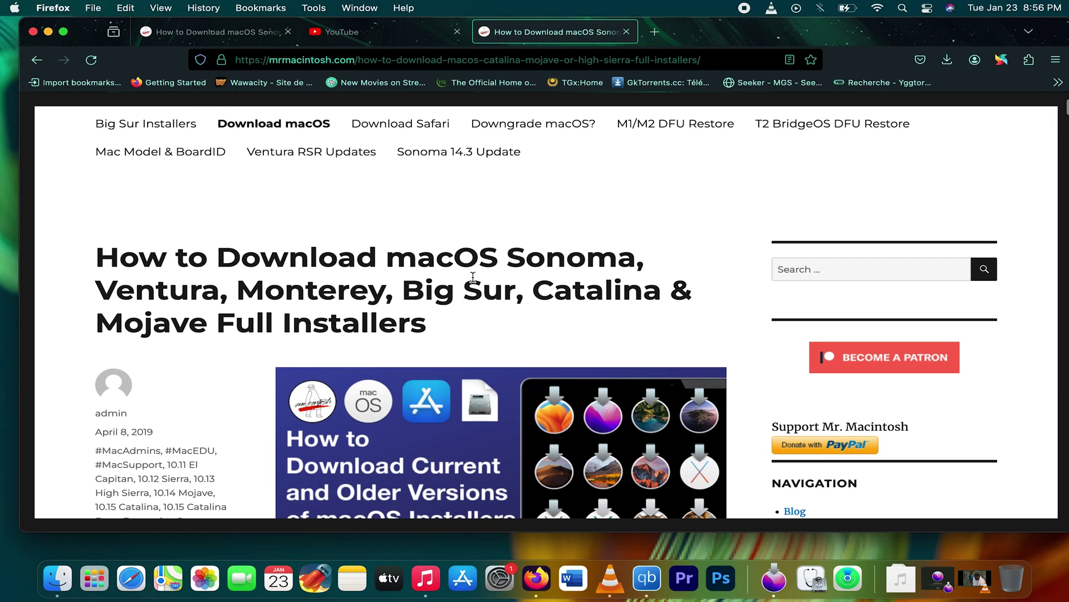
pyautogui.scroll(-5, 222, 309)
pyautogui.scroll(-6, 220, 310)
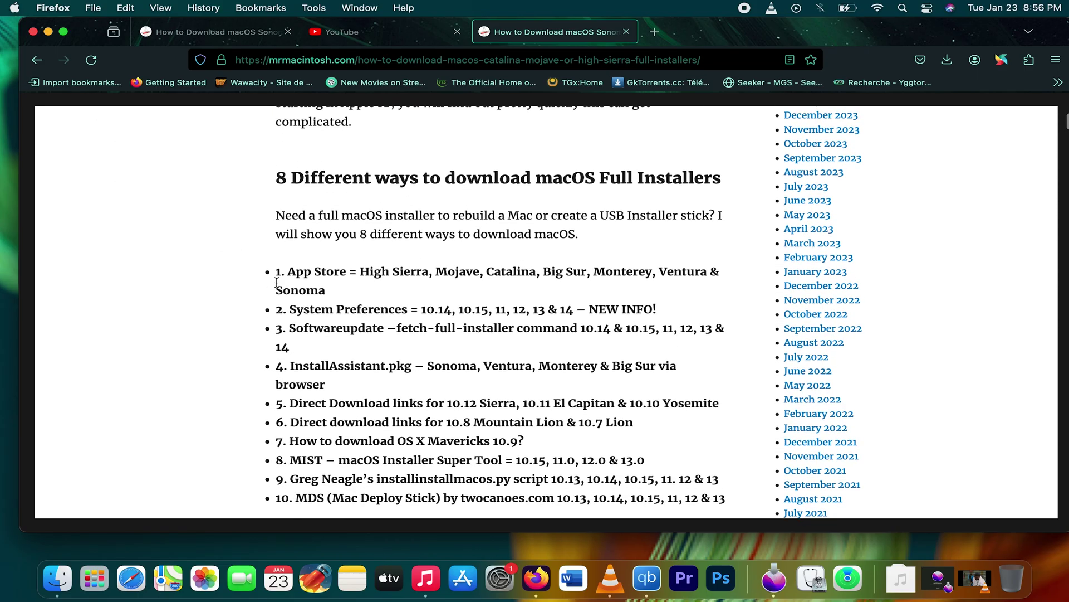
pyautogui.scroll(-2, 238, 350)
pyautogui.scroll(-5, 238, 351)
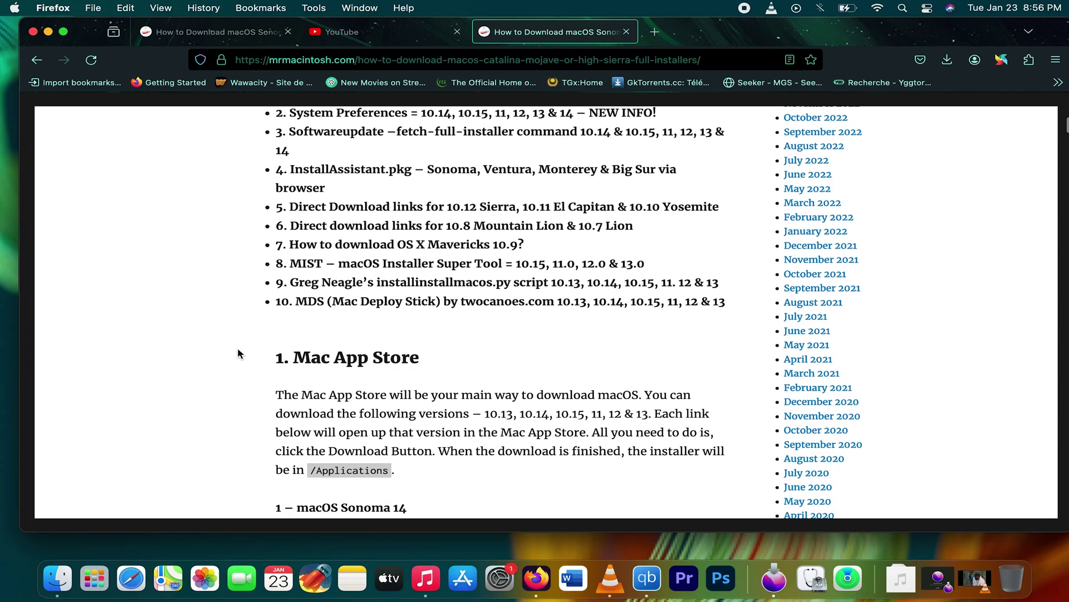
pyautogui.scroll(-3, 237, 354)
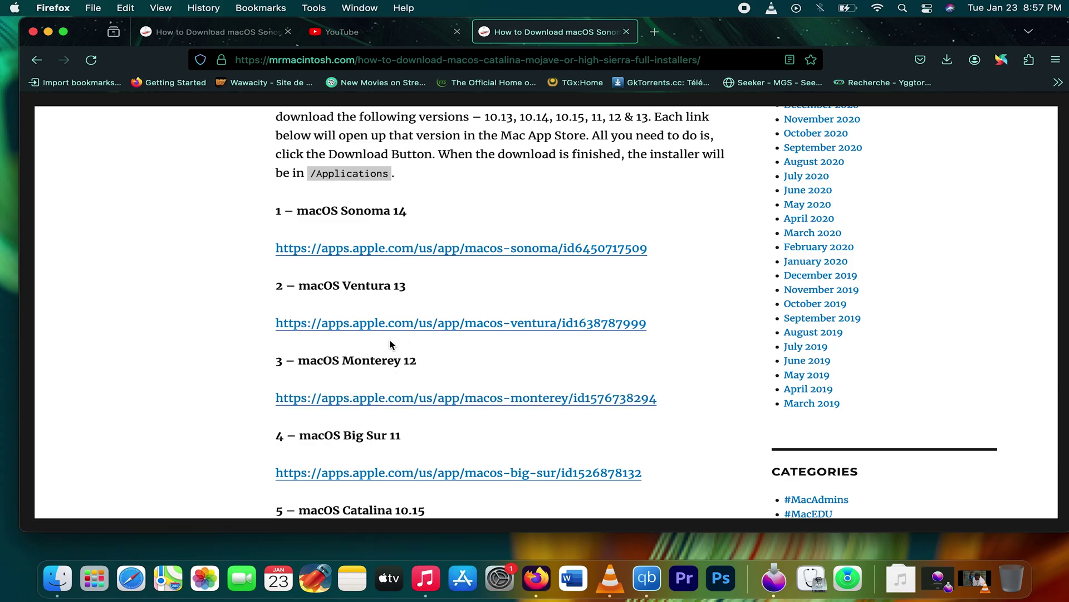
pyautogui.click(396, 397)
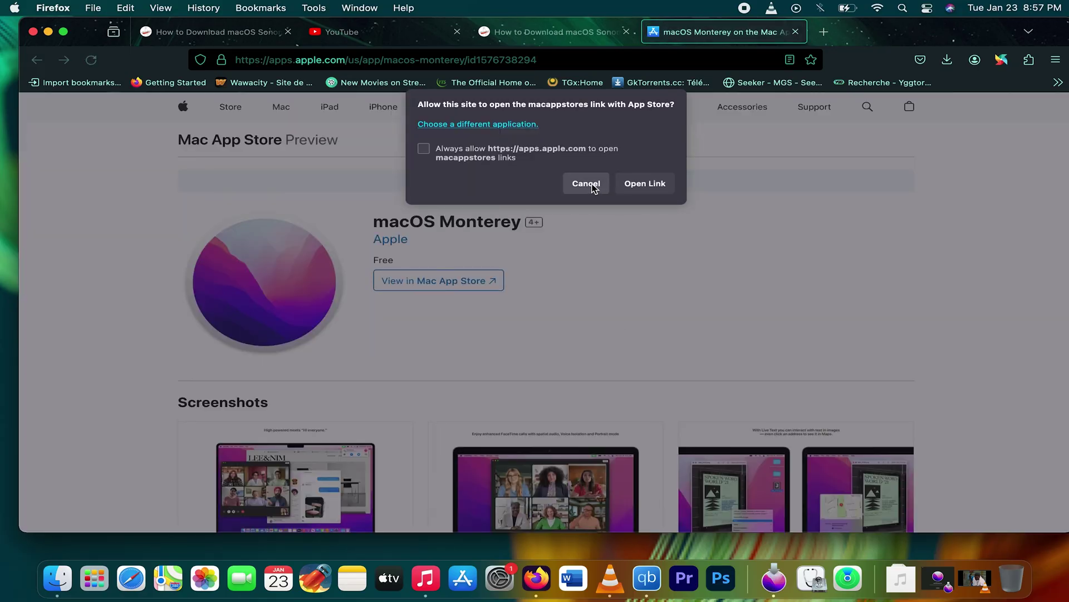
# Step: Dismiss the first link prompt, then request the Mac App Store view of macOS Monterey again and allow the link to open
pyautogui.click(586, 183)
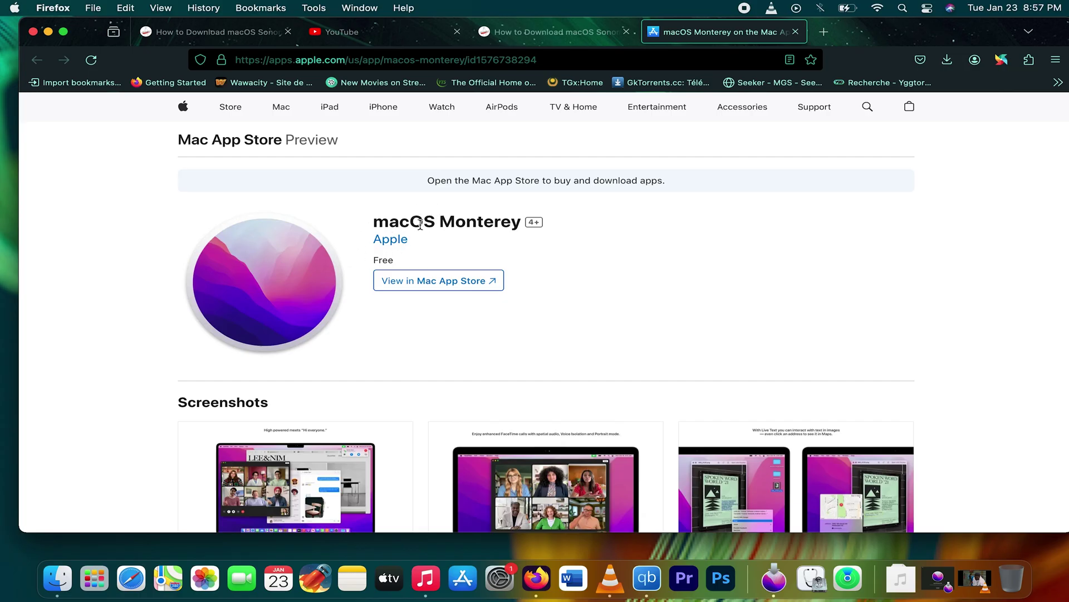
pyautogui.scroll(-3, 407, 281)
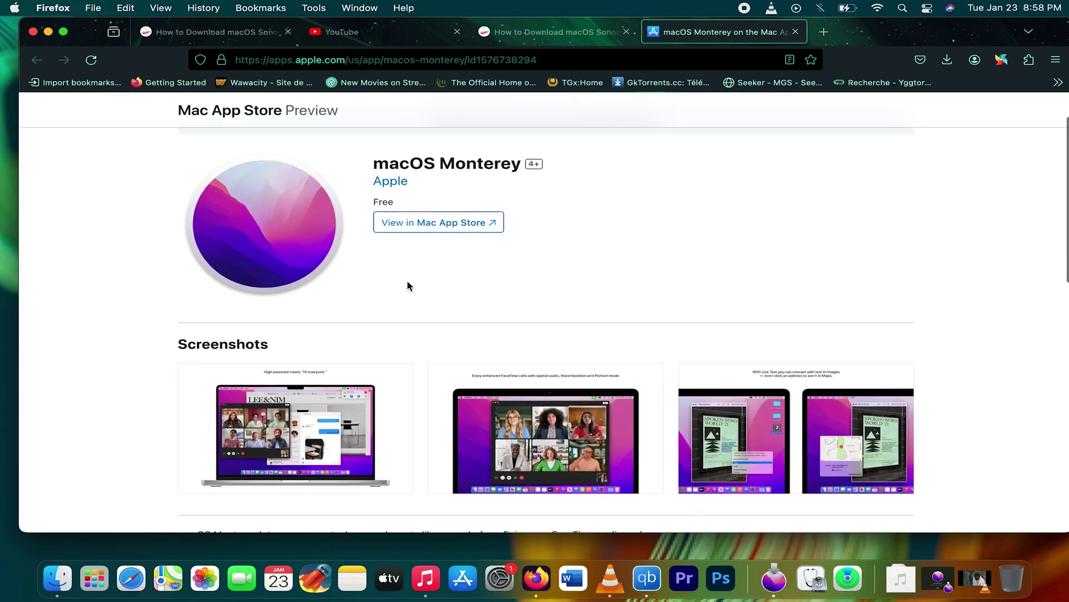
pyautogui.scroll(2, 406, 280)
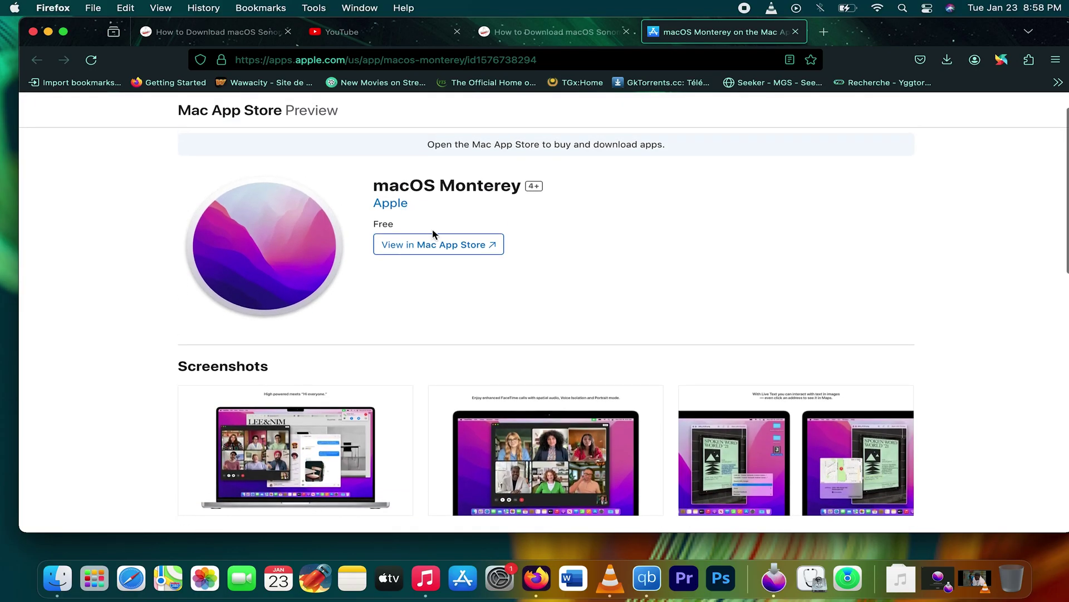
pyautogui.click(482, 248)
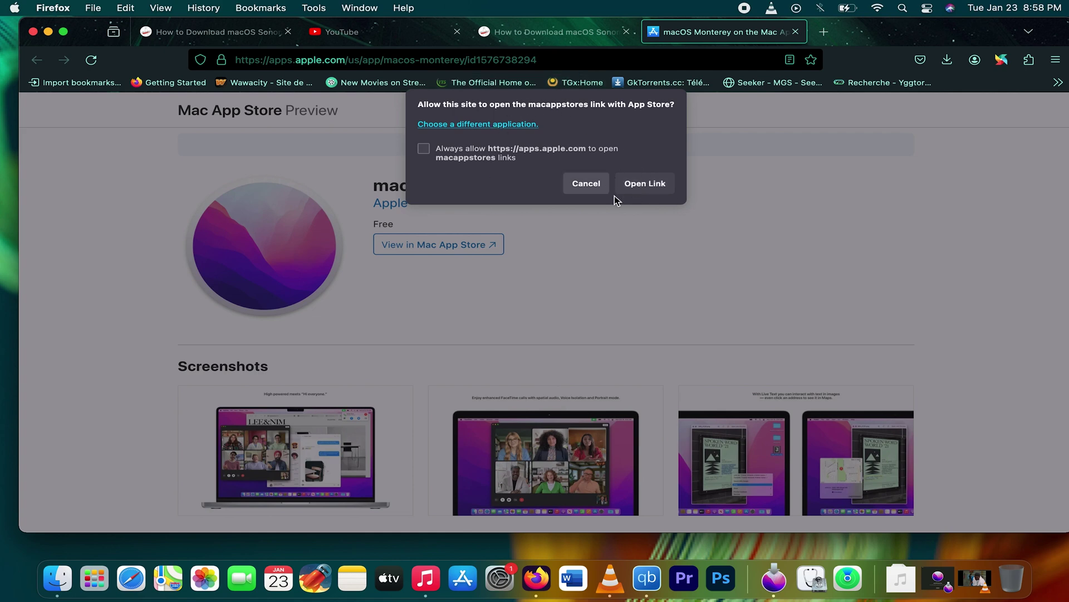
pyautogui.click(648, 185)
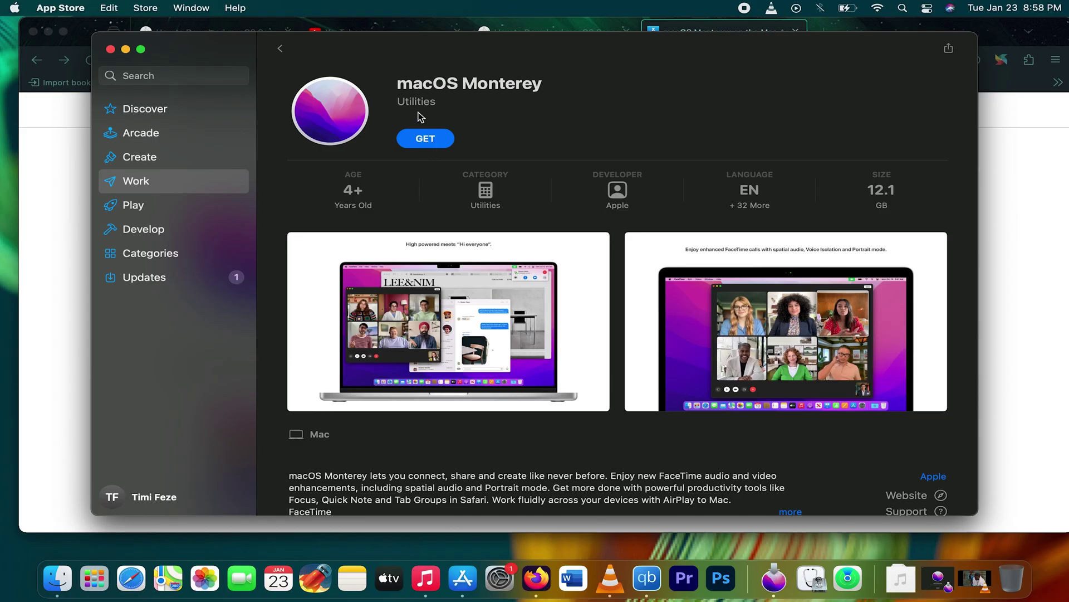
# Step: Get macOS Monterey from the App Store, then minimize the installer window and close Software Update
pyautogui.click(425, 139)
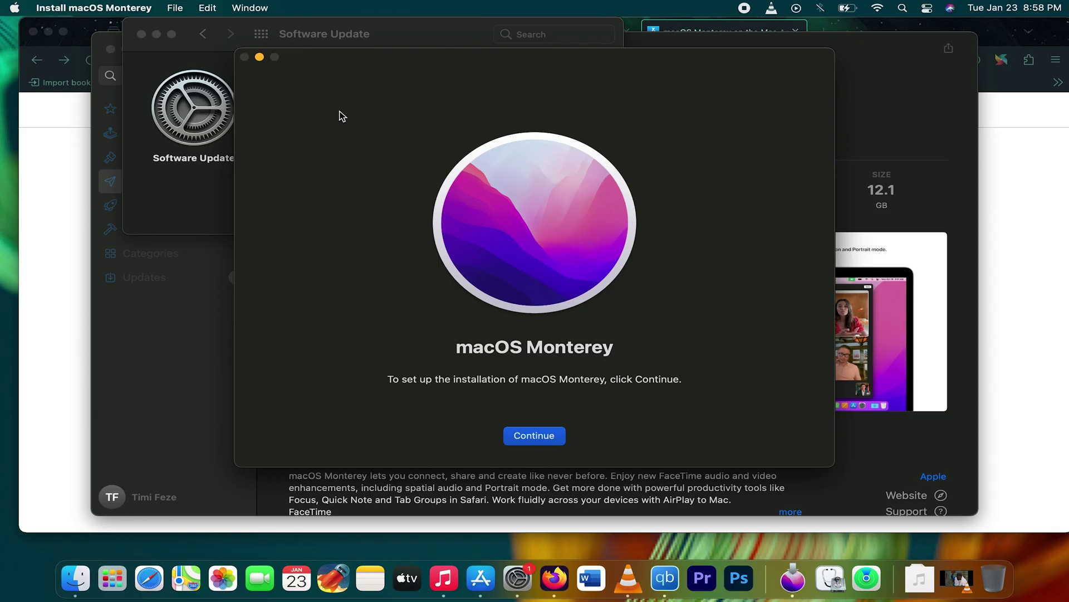
pyautogui.click(260, 58)
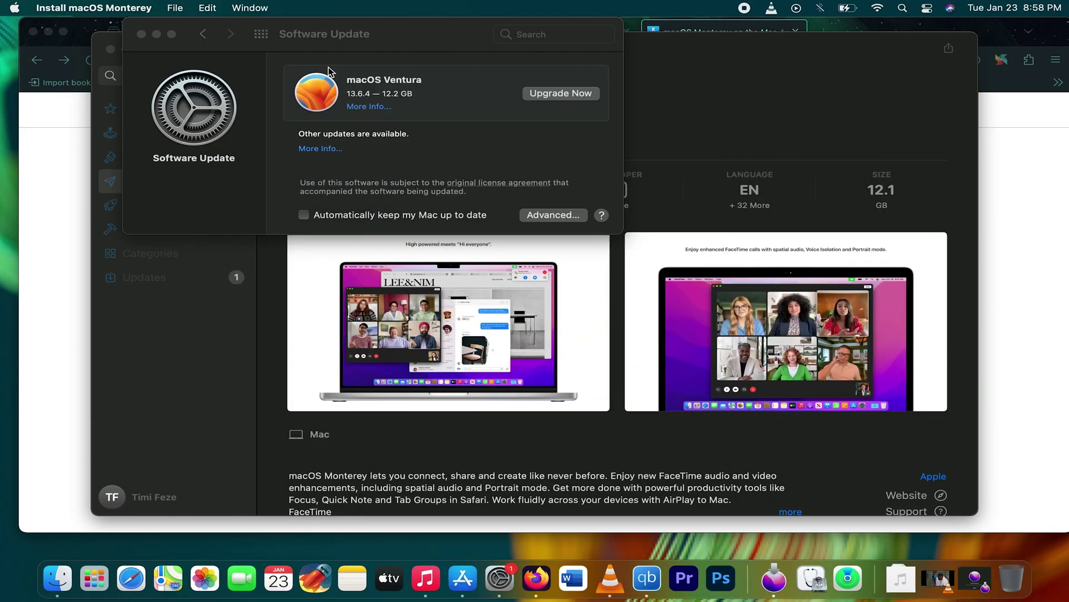
pyautogui.click(142, 35)
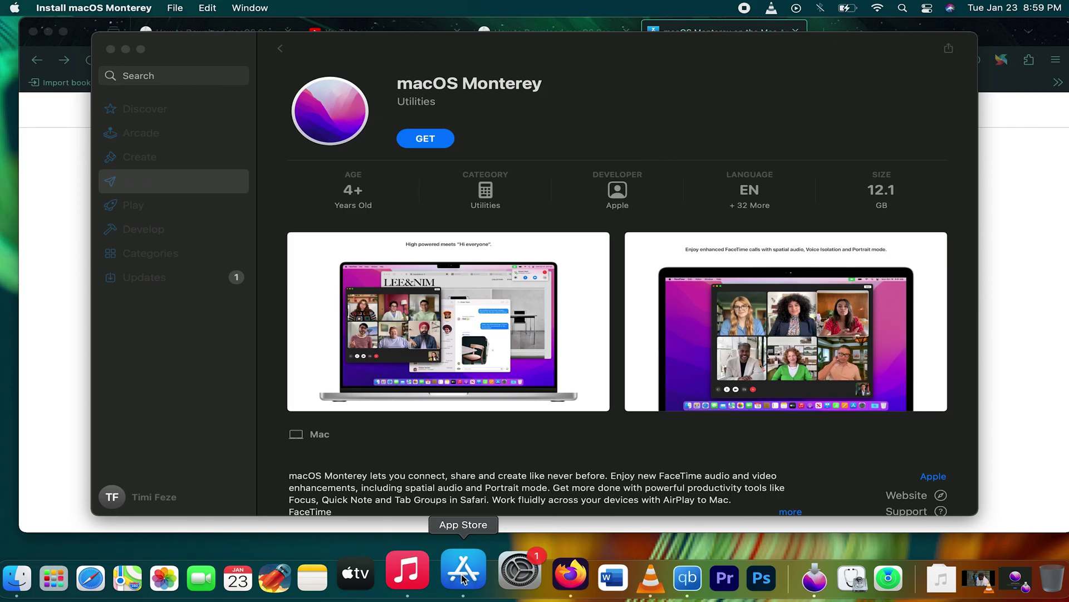
# Step: Launch Install macOS Monterey from the Applications folder in Finder and minimize its setup window
pyautogui.click(58, 569)
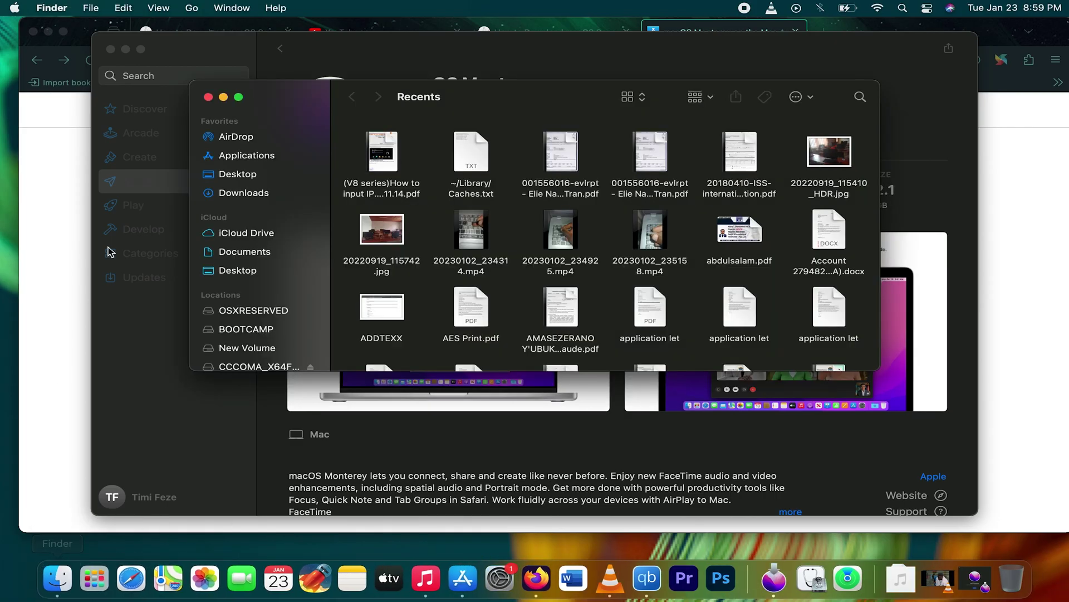
pyautogui.click(243, 156)
pyautogui.scroll(-3, 508, 310)
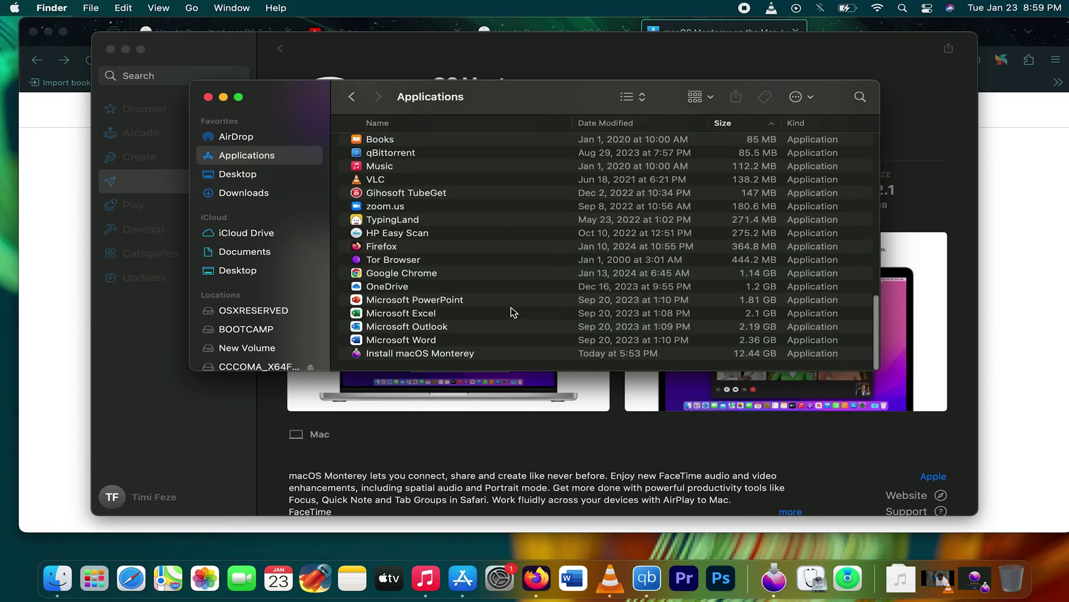
pyautogui.doubleClick(409, 359)
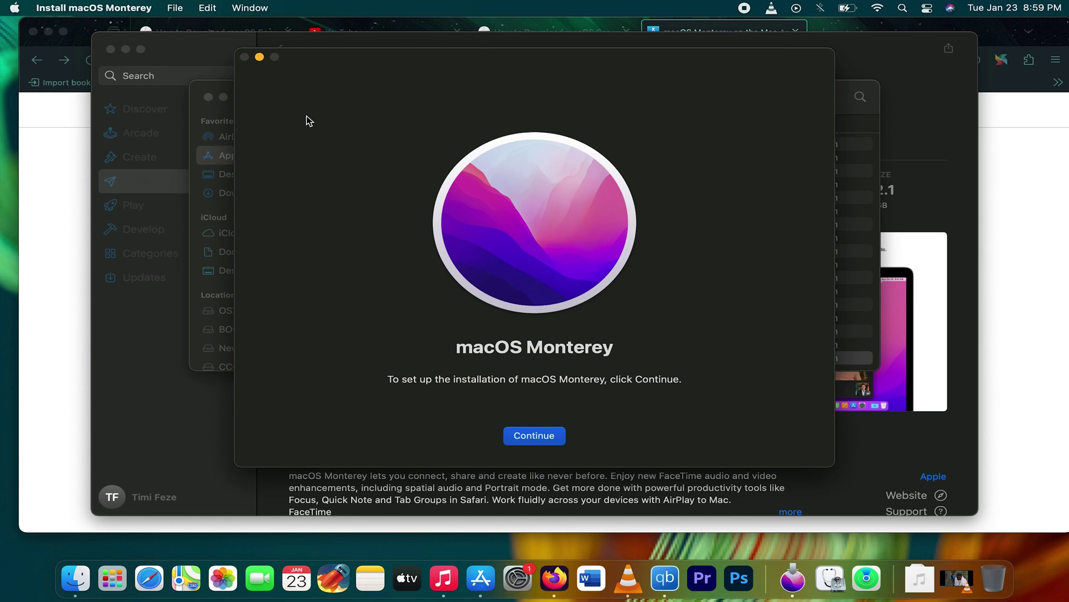
pyautogui.click(259, 57)
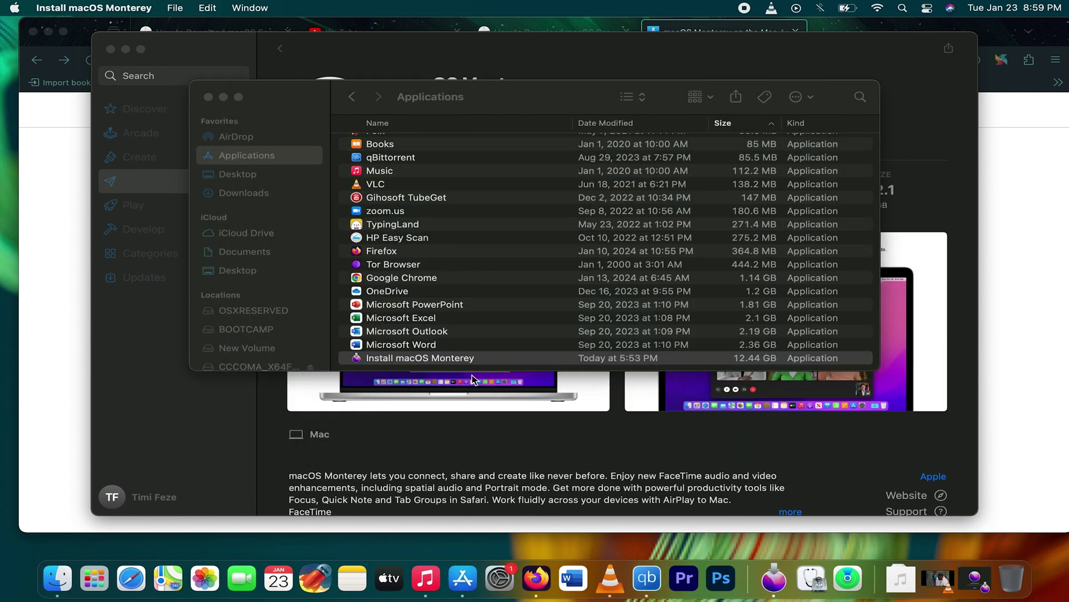
# Step: Open the package contents of the Install macOS Monterey application and browse to its Contents > Resources folder
pyautogui.rightClick(425, 360)
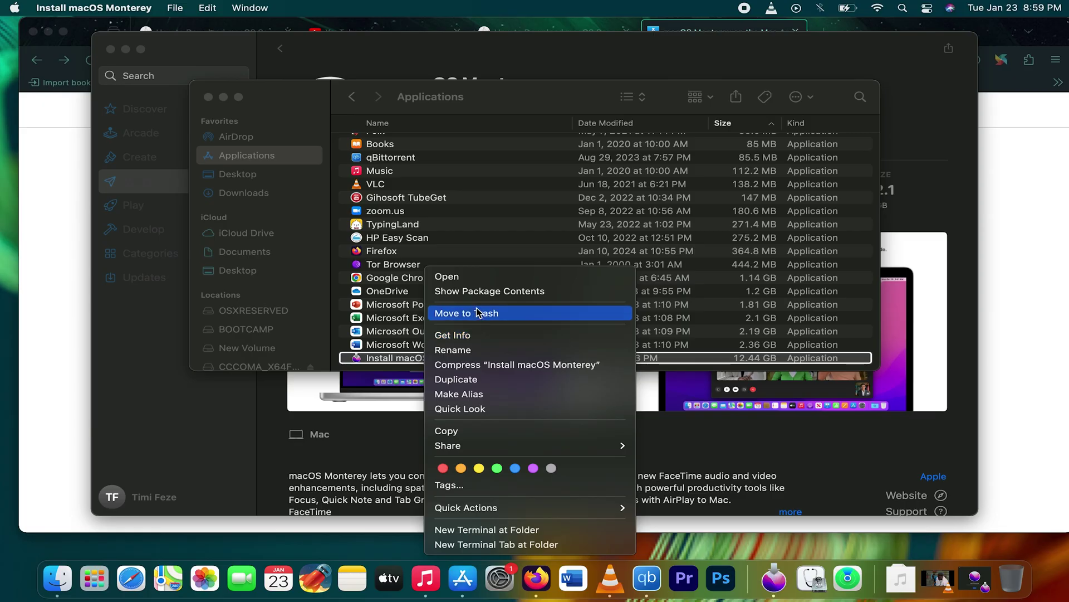
pyautogui.click(483, 291)
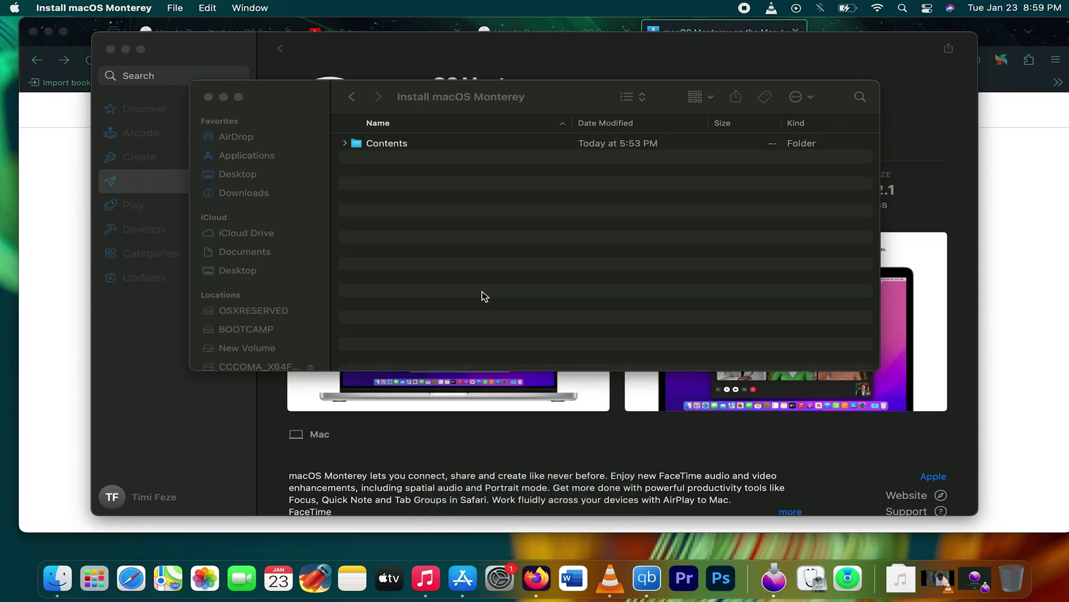
pyautogui.doubleClick(368, 143)
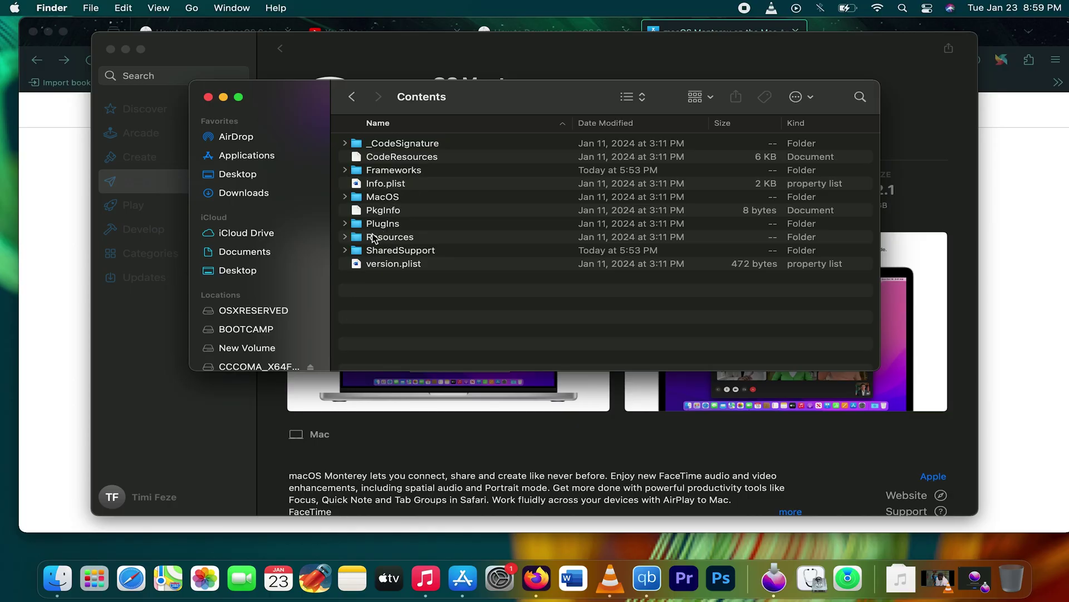
pyautogui.doubleClick(360, 238)
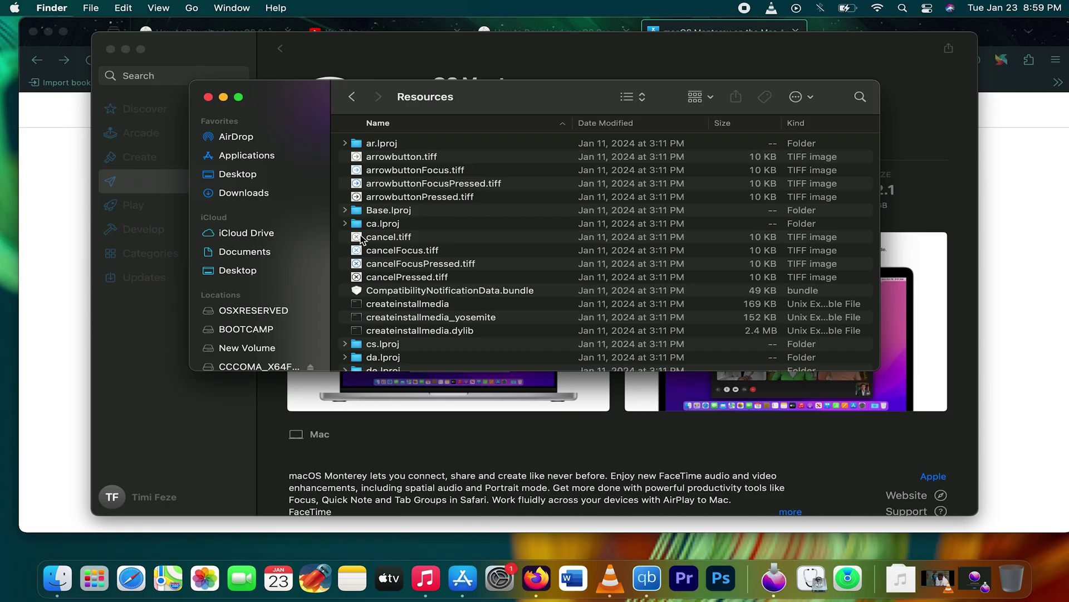
pyautogui.scroll(-5, 398, 279)
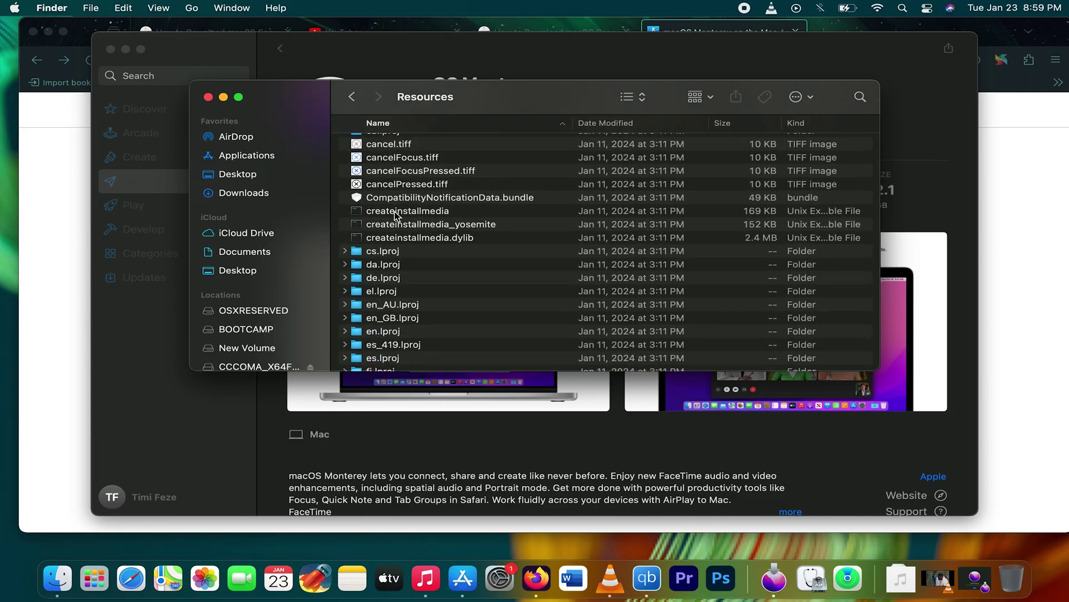
pyautogui.press('F4')
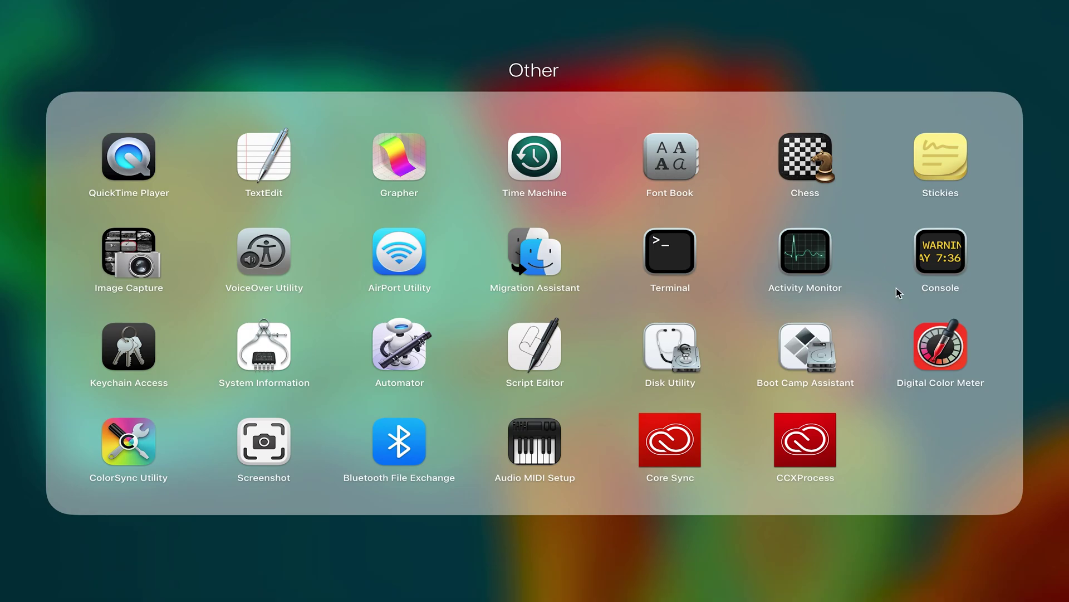
pyautogui.press('F4')
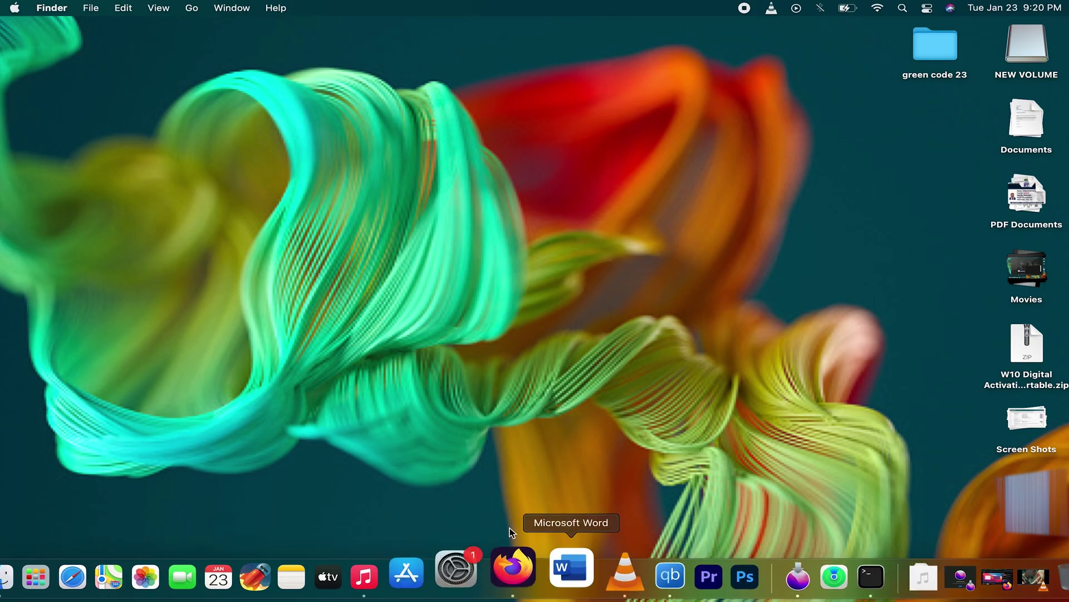
# Step: Open the package contents of Install macOS Monterey from Applications, browse to Contents > Resources, and select the createinstallmedia file
pyautogui.click(35, 575)
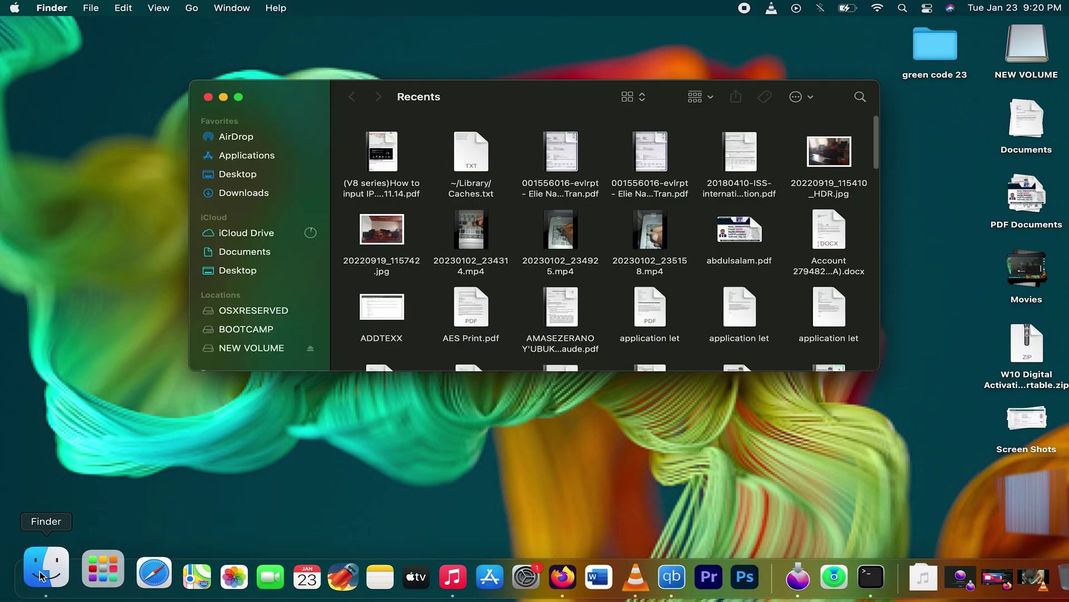
pyautogui.click(248, 159)
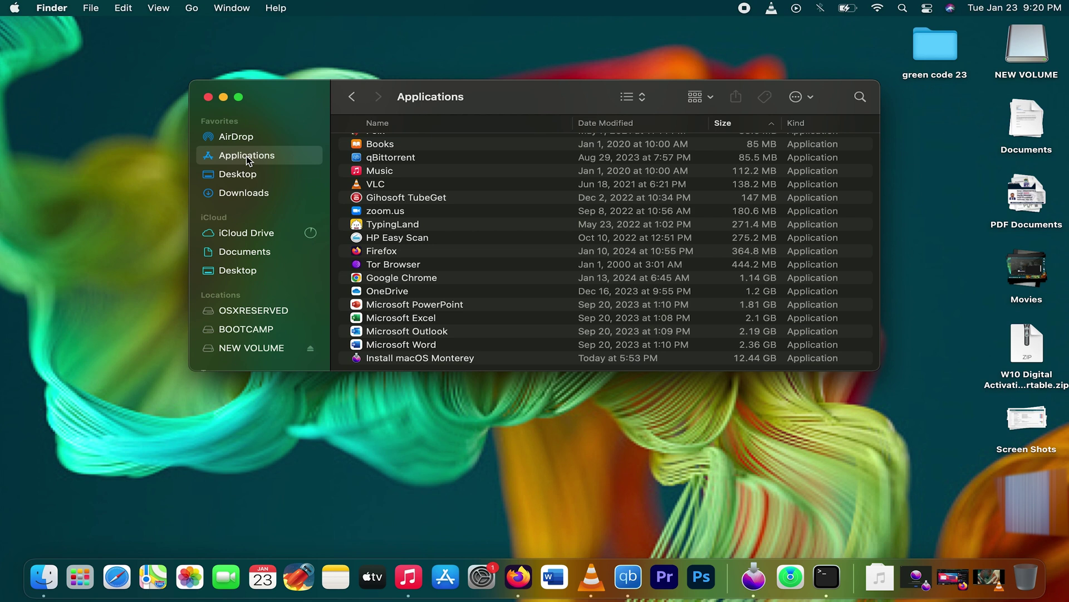
pyautogui.scroll(-1, 390, 333)
pyautogui.click(399, 359)
pyautogui.rightClick(399, 359)
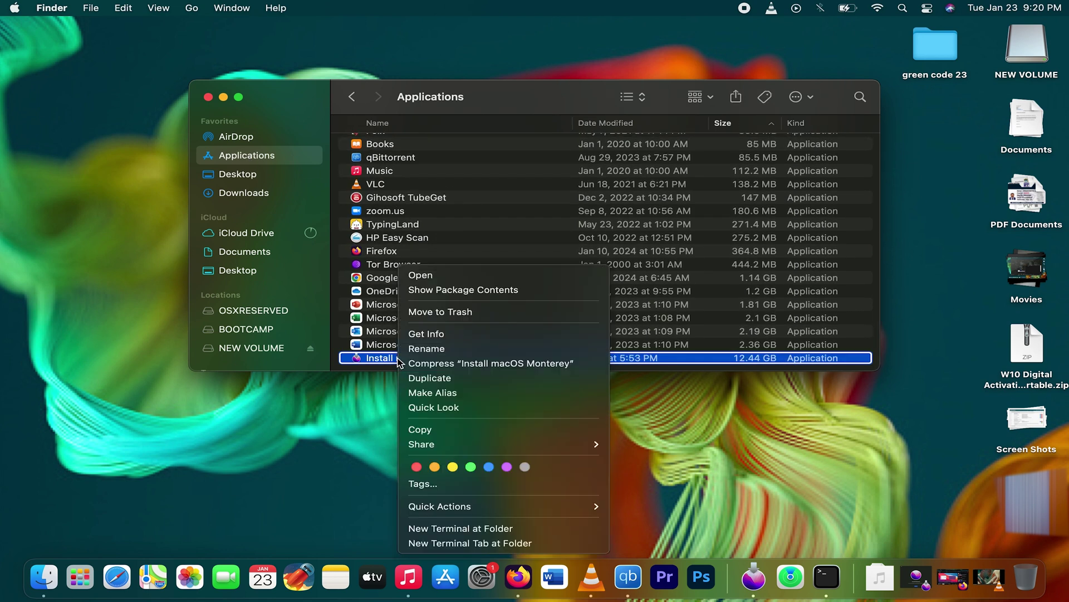
pyautogui.click(455, 290)
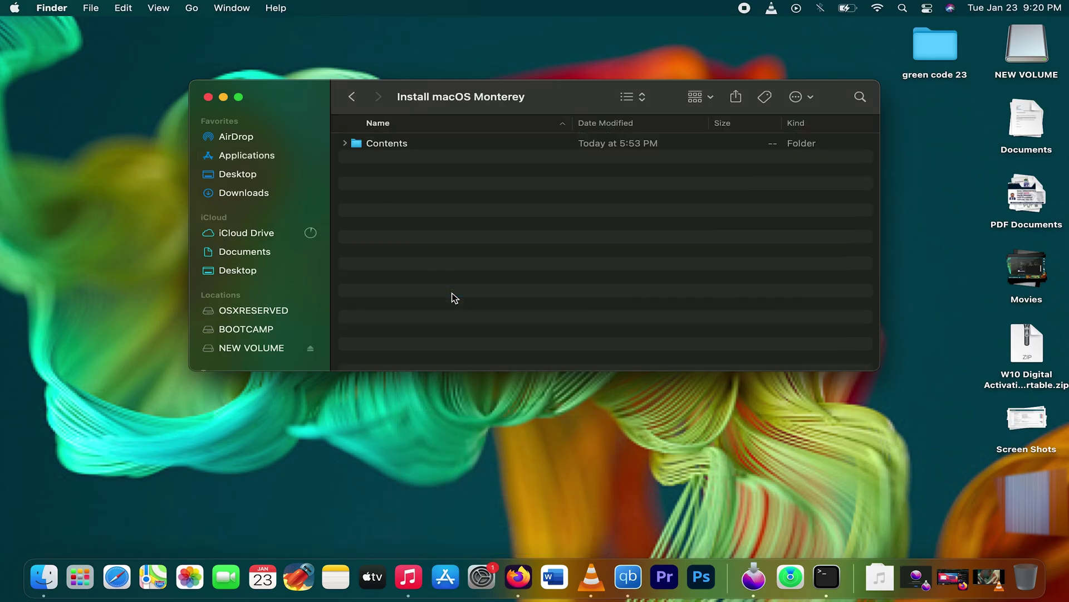
pyautogui.doubleClick(389, 144)
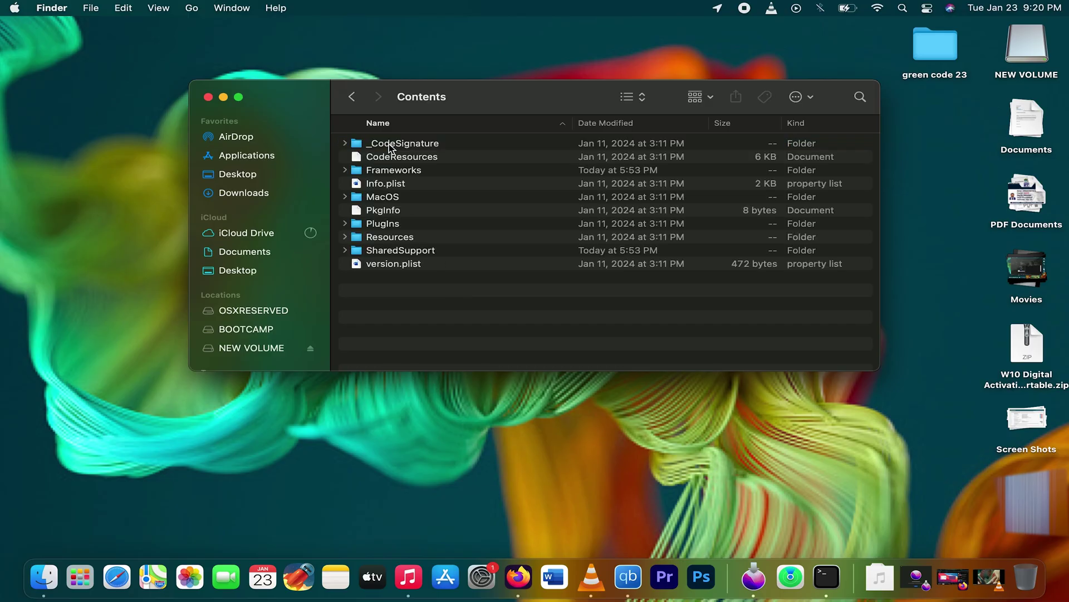
pyautogui.doubleClick(359, 238)
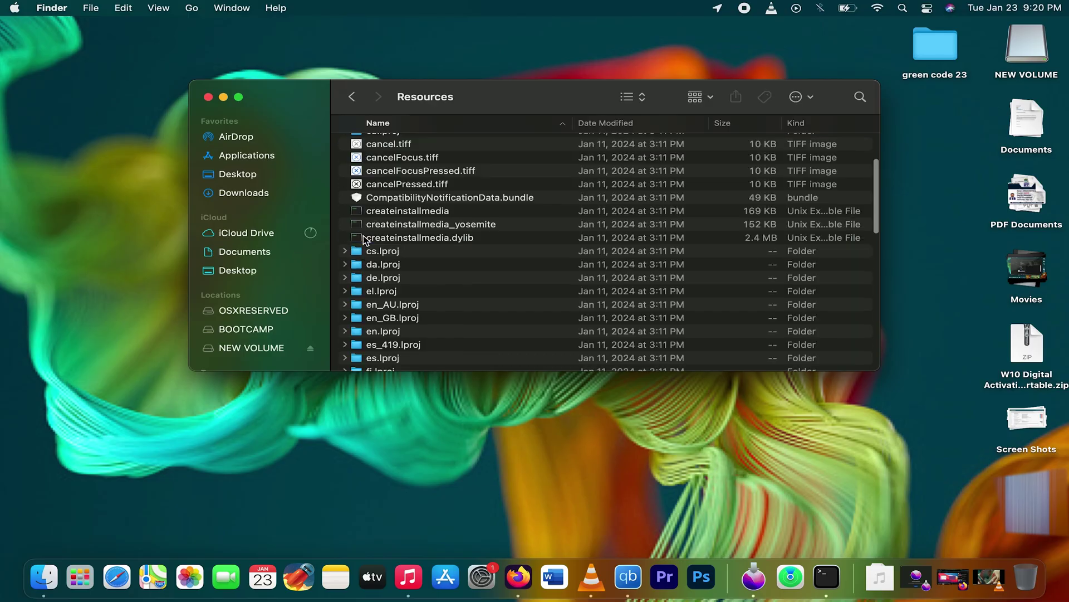
pyautogui.click(399, 214)
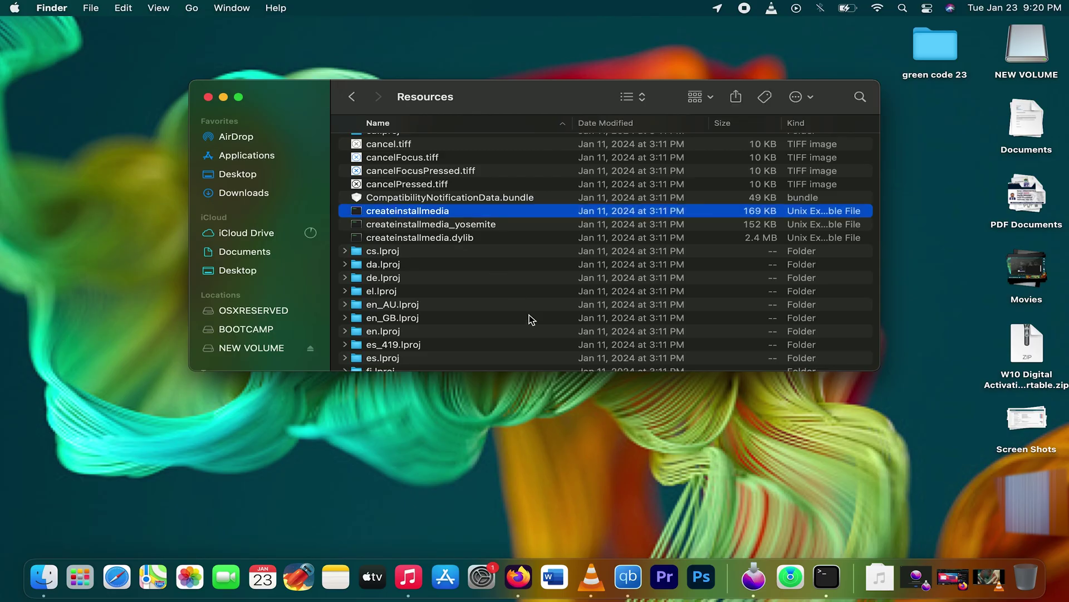
# Step: Switch to Terminal and start a command with sudo followed by the path of createinstallmedia from the Finder Resources folder
pyautogui.press('F4')
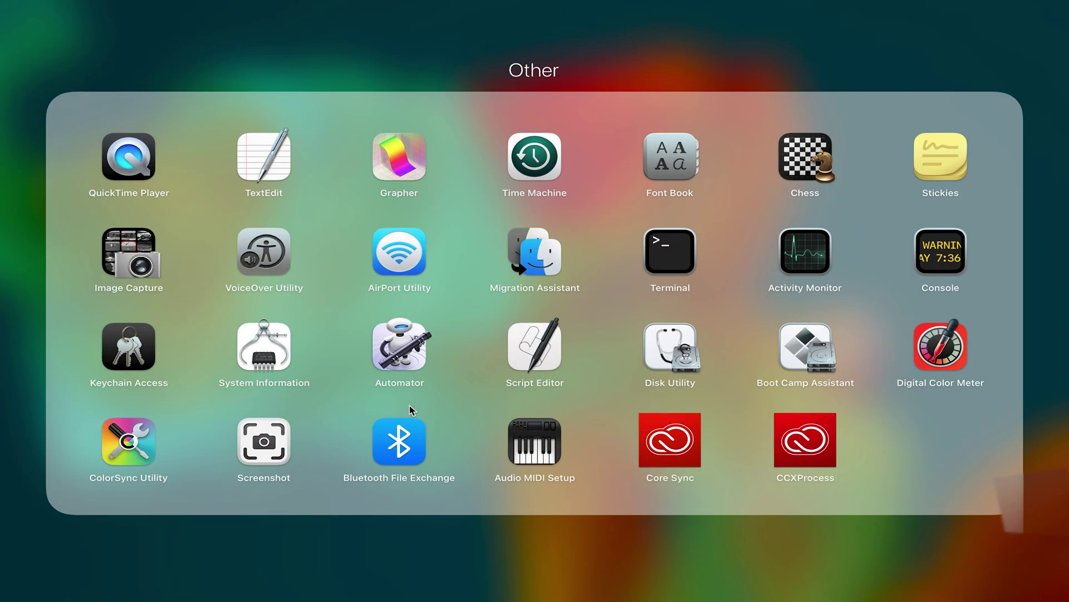
pyautogui.click(679, 252)
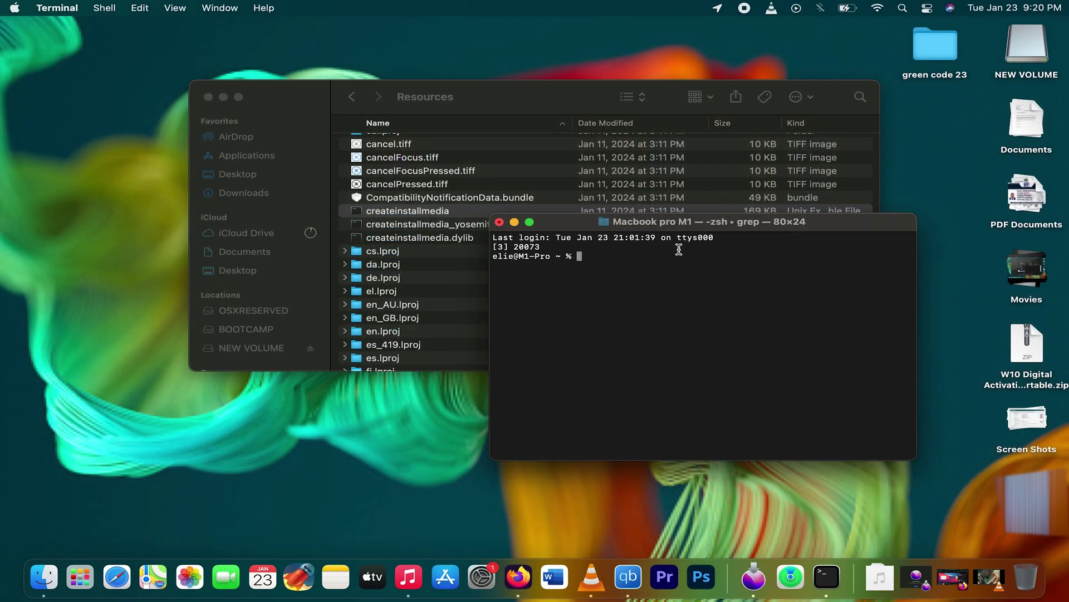
pyautogui.write('sudo')
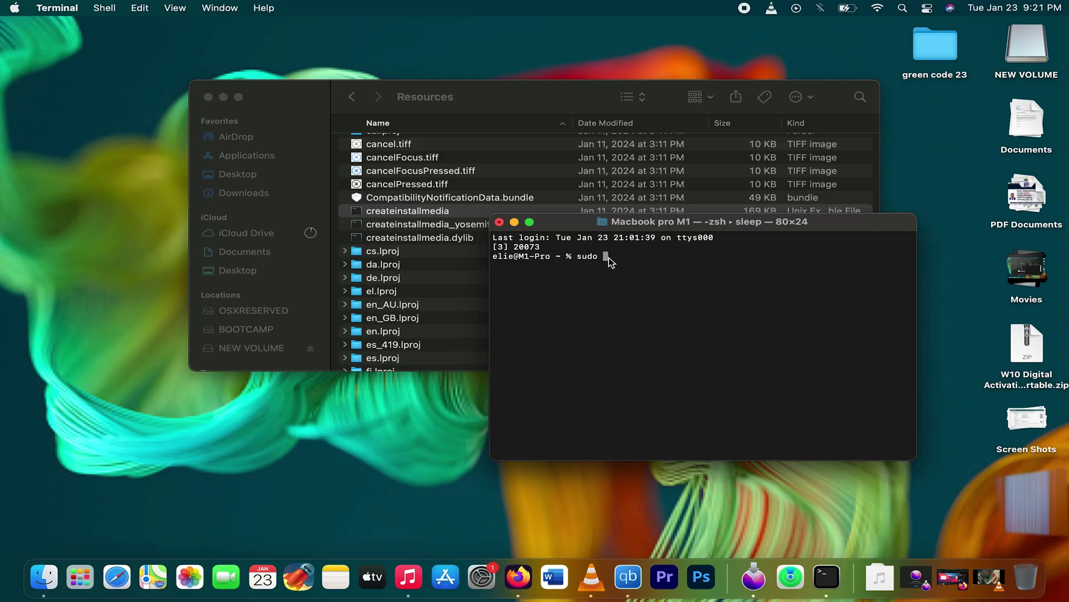
pyautogui.click(397, 218)
pyautogui.moveTo(493, 99); pyautogui.dragTo(321, 21)
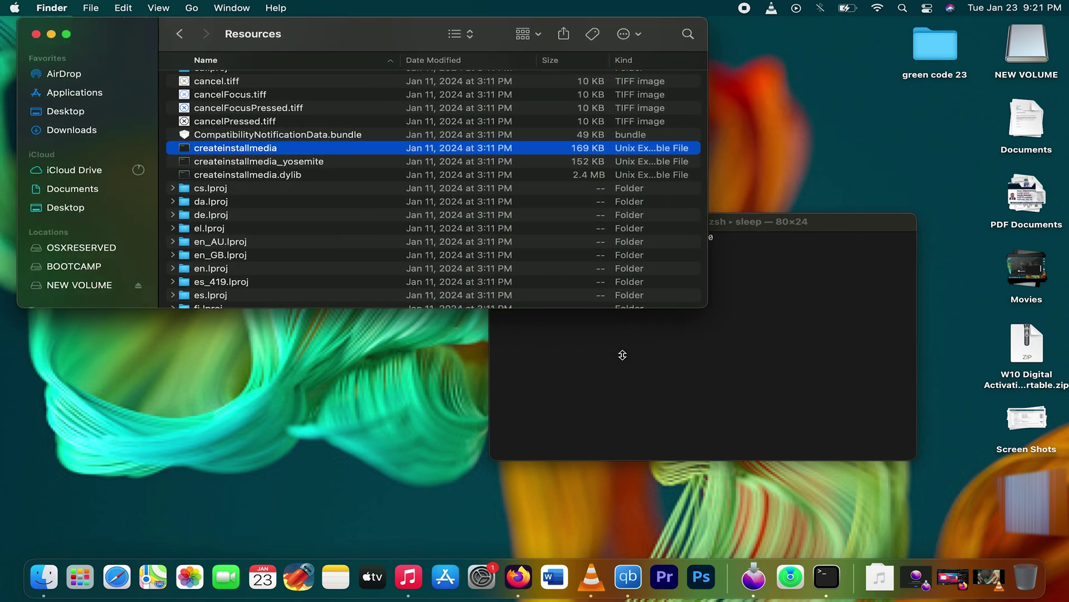
pyautogui.moveTo(437, 152); pyautogui.dragTo(712, 356)
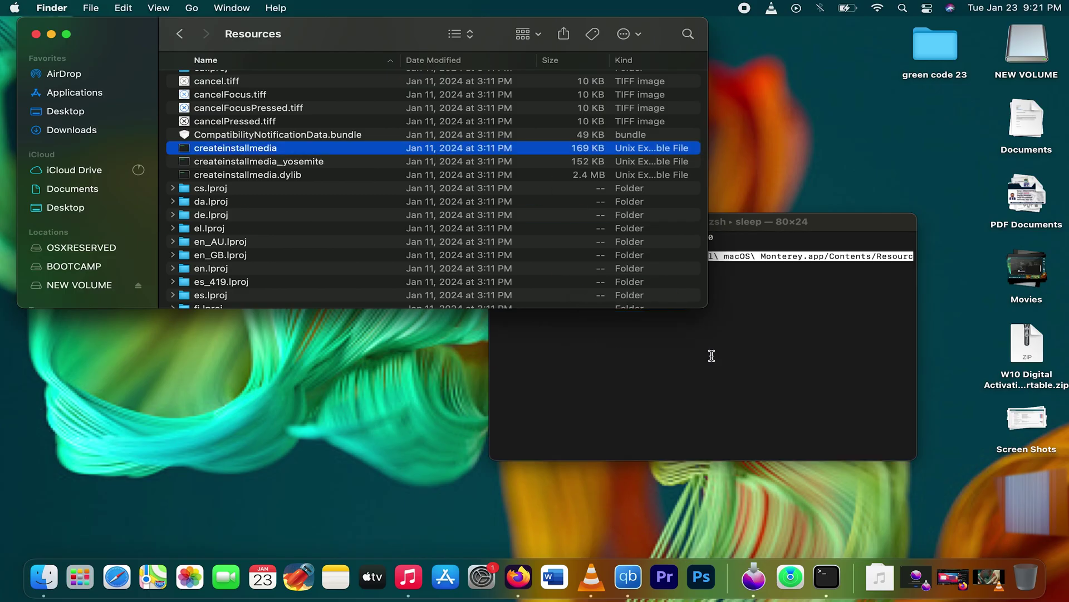
pyautogui.click(712, 356)
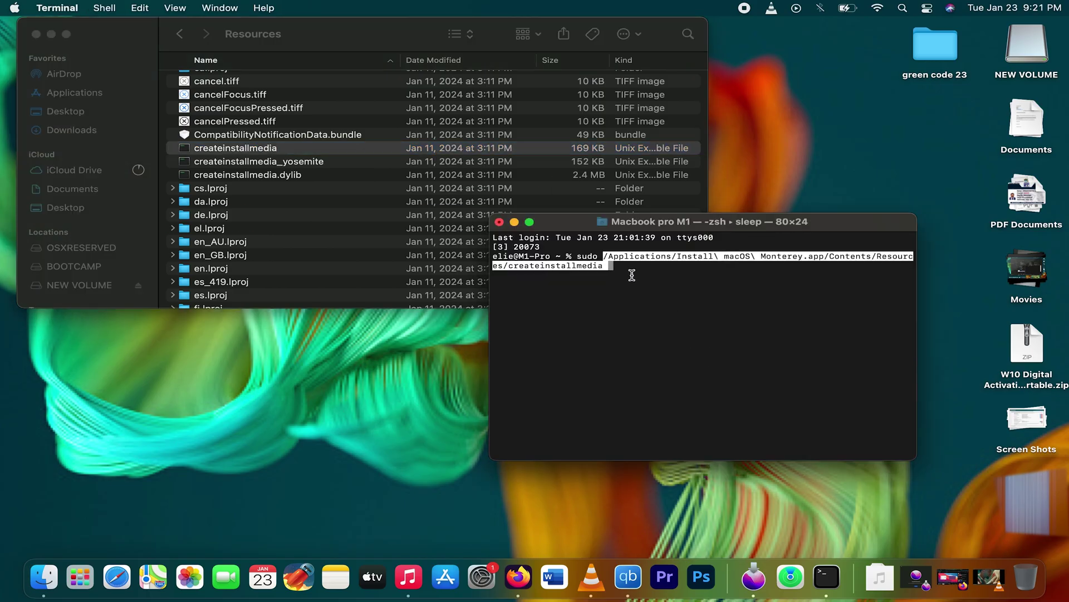
# Step: Add --volume to the command, followed by the path of the removable NEW VOLUME drive from Finder's /Volumes folder
pyautogui.write('-')
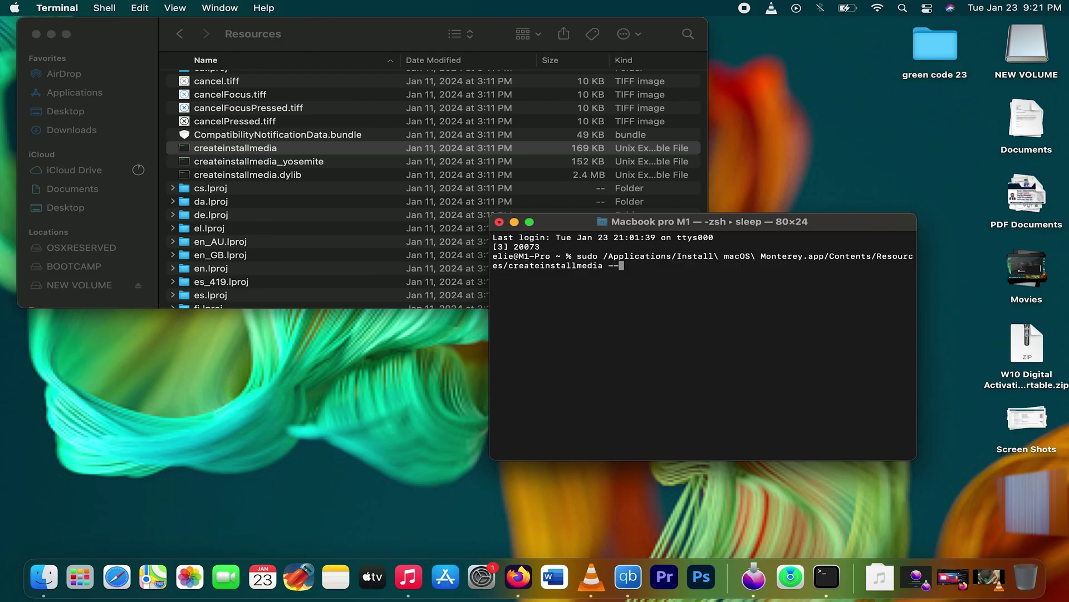
pyautogui.write('-volume')
pyautogui.click(43, 571)
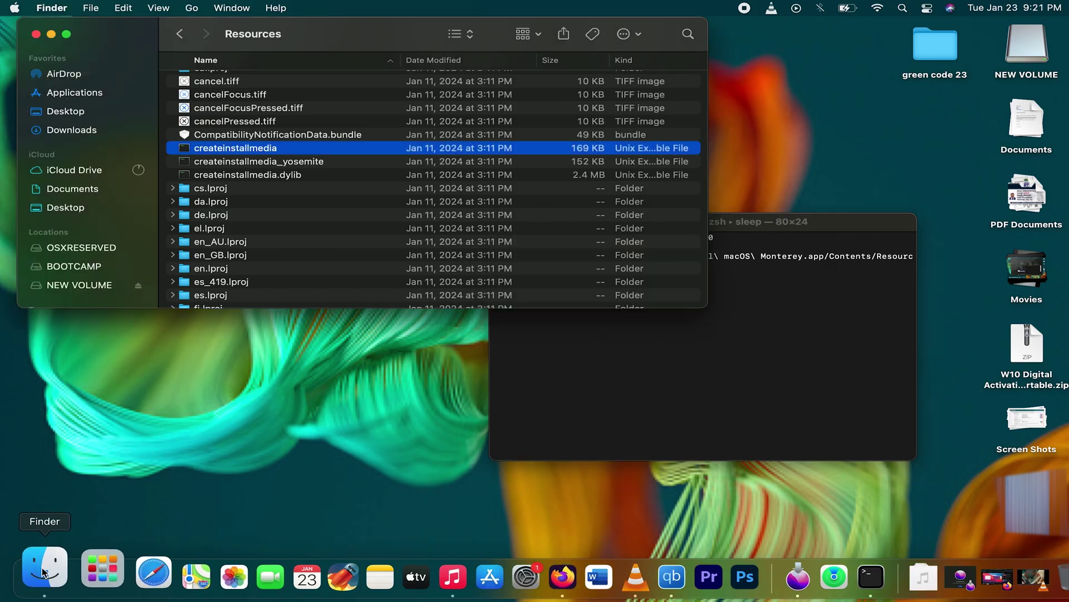
pyautogui.click(192, 9)
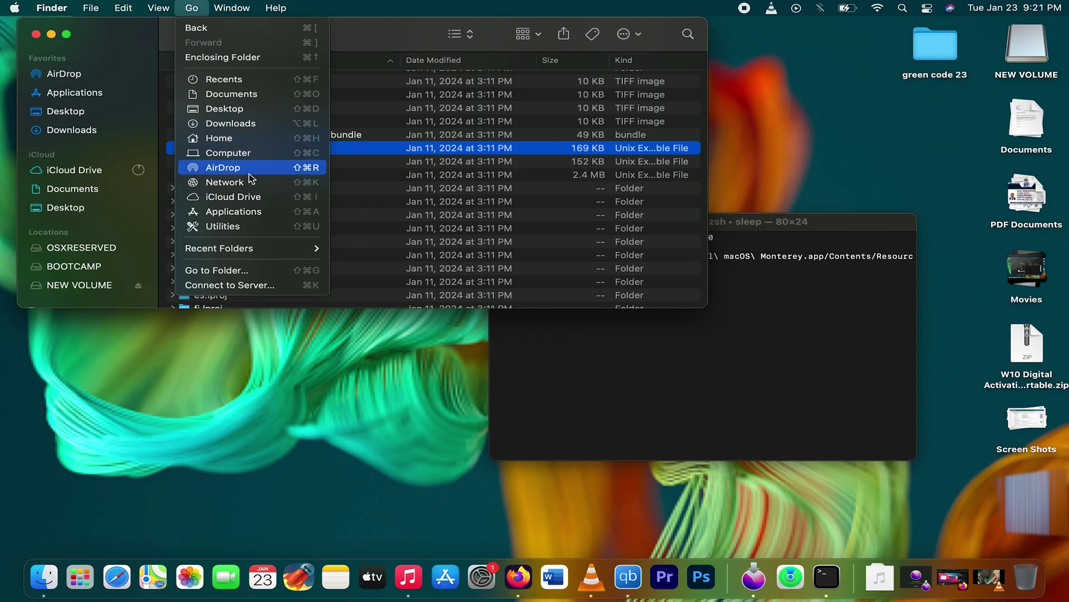
pyautogui.click(236, 270)
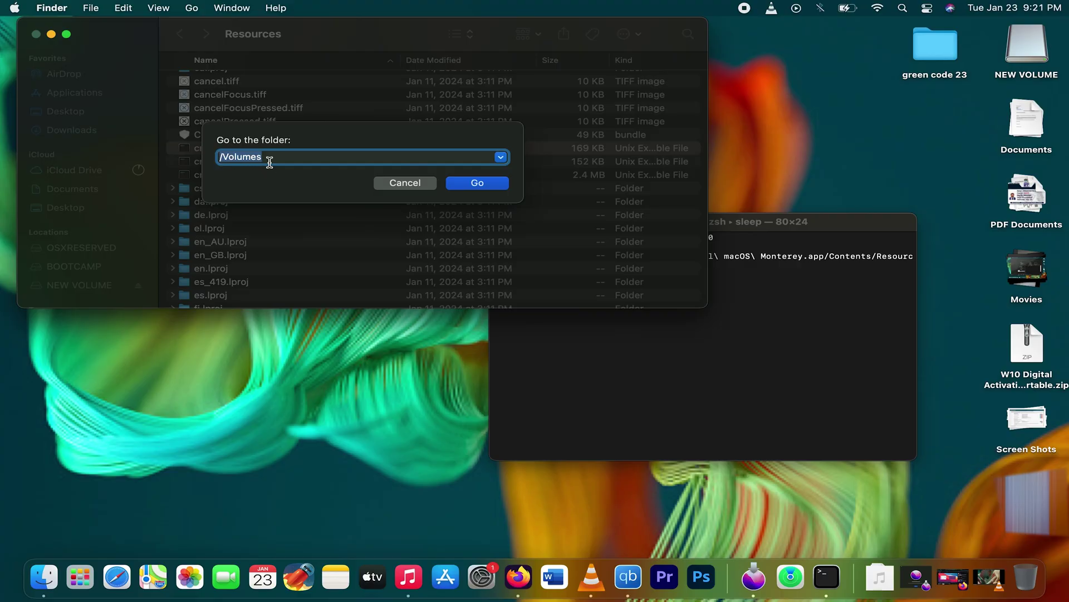
pyautogui.click(464, 186)
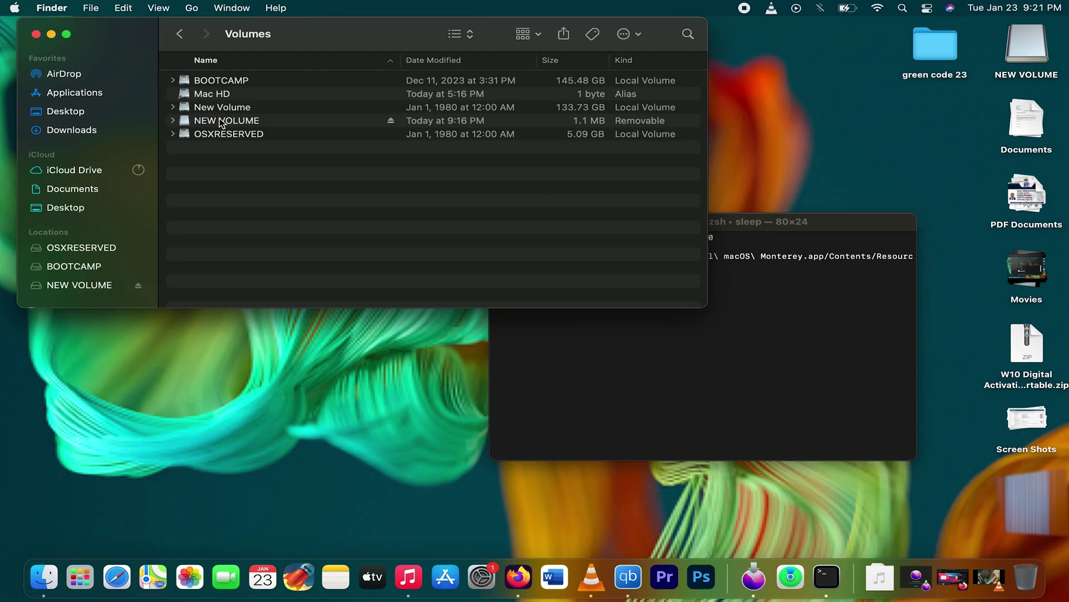
pyautogui.moveTo(222, 122); pyautogui.dragTo(743, 322)
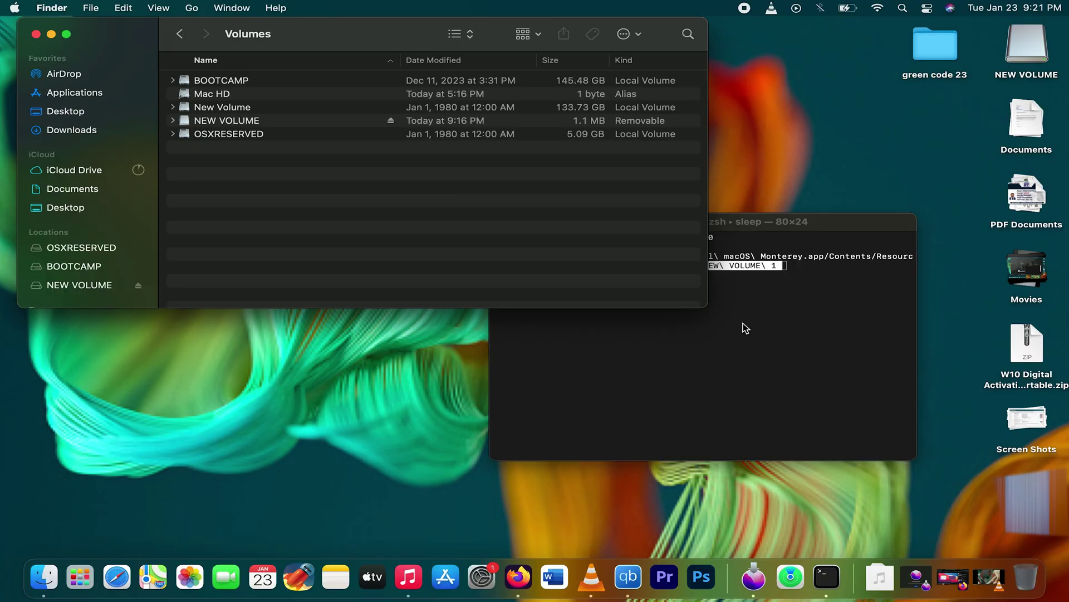
pyautogui.click(744, 325)
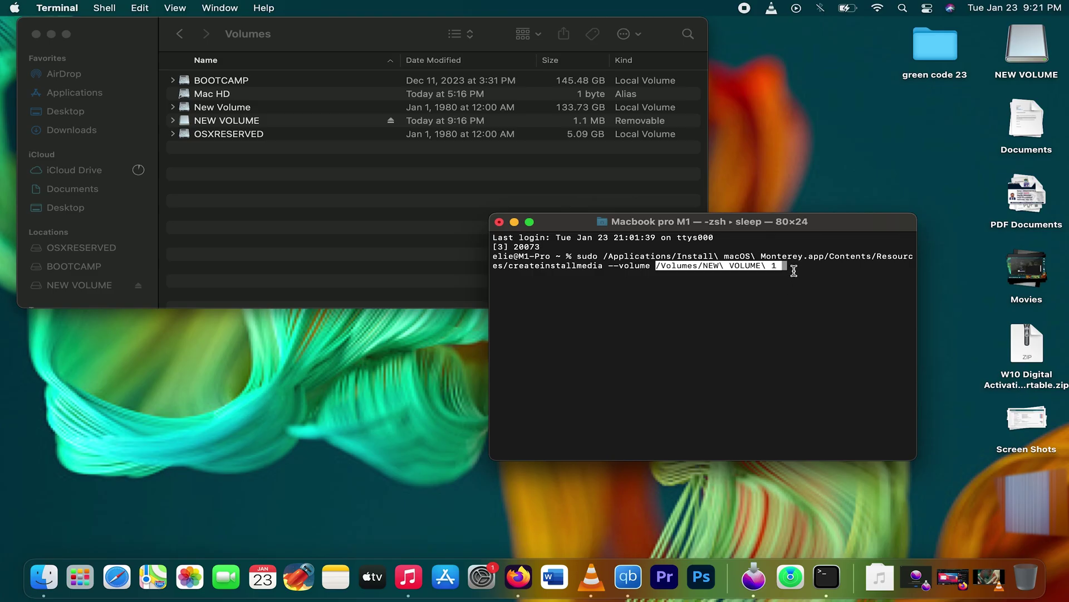
# Step: Run the command with the account password, confirm erasing the volume with y, and allow Terminal to access the removable volume
pyautogui.press('Return')
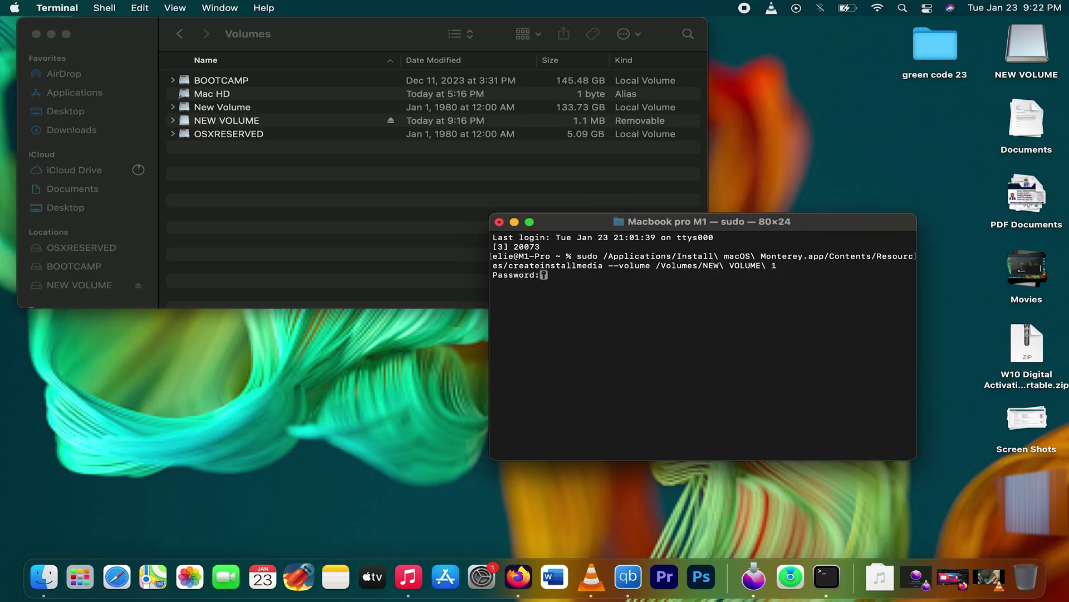
pyautogui.press('Return')
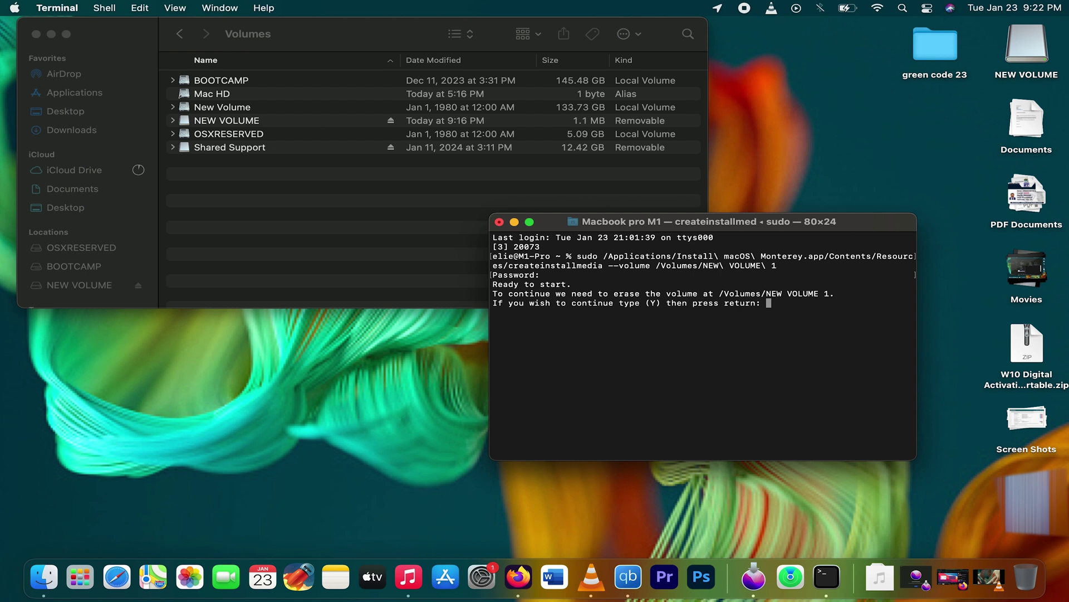
pyautogui.press('Return')
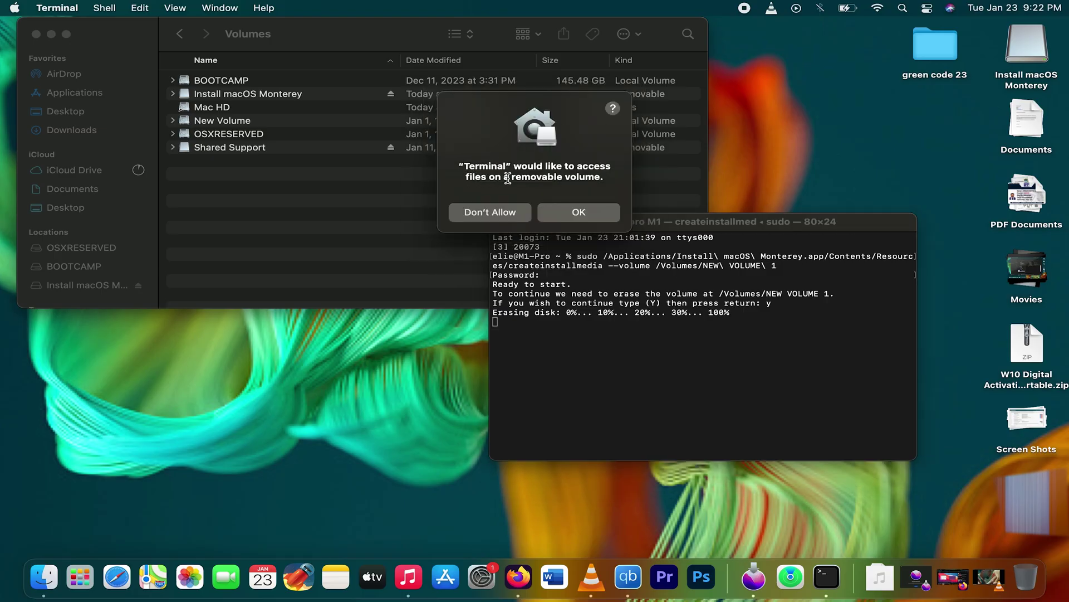
pyautogui.click(584, 211)
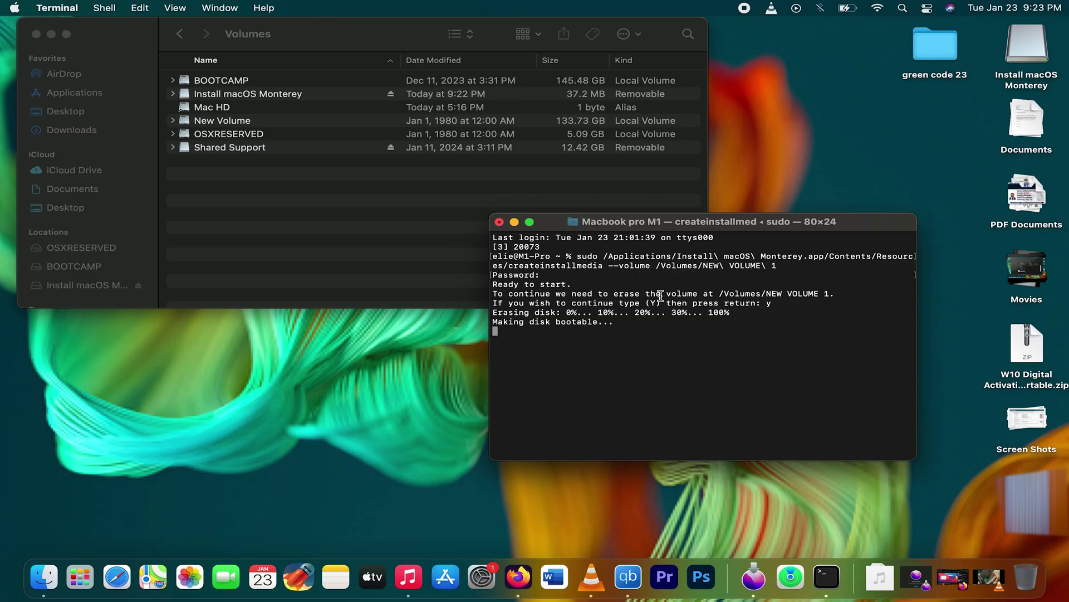
pyautogui.press('XF86AudioRaiseVolume')
pyautogui.press('XF86AudioRaiseVolume')
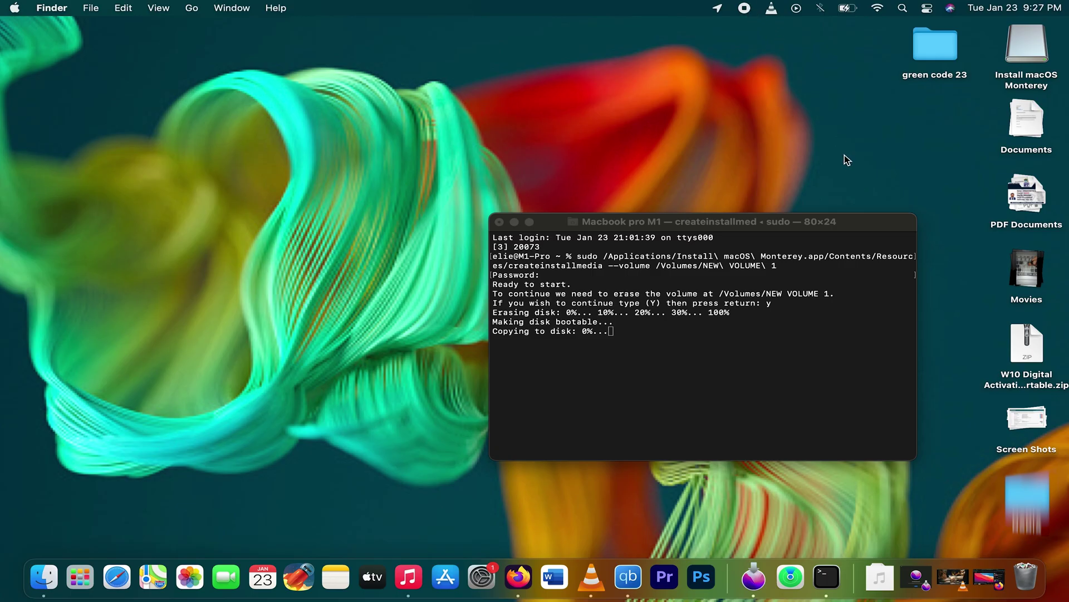
pyautogui.click(744, 7)
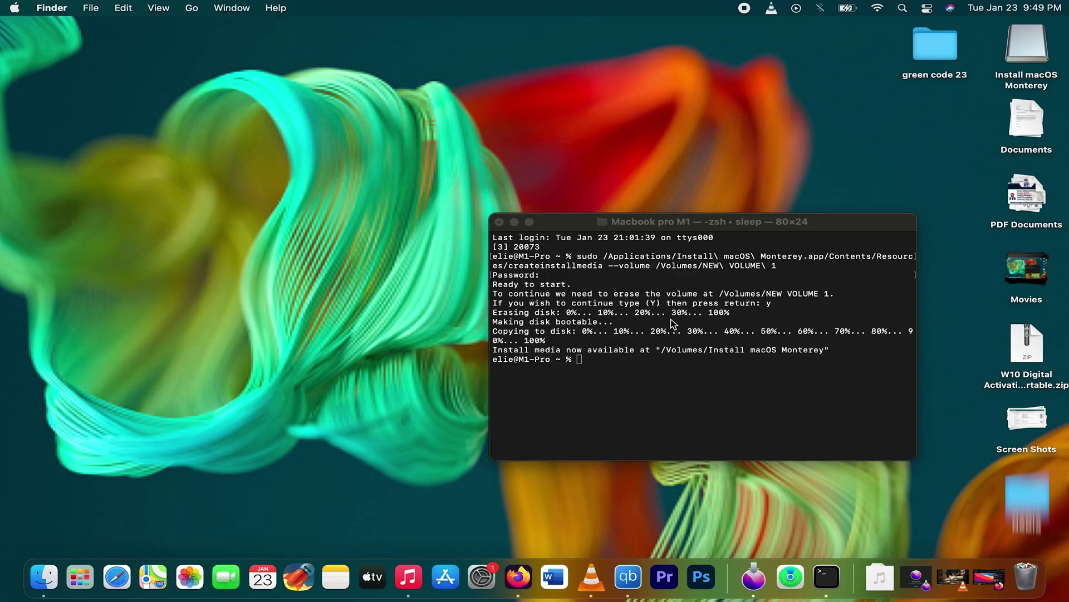
# Step: Close the Terminal window, terminating its processes, and check the contents of the Install macOS Monterey drive before closing its Finder window
pyautogui.click(499, 221)
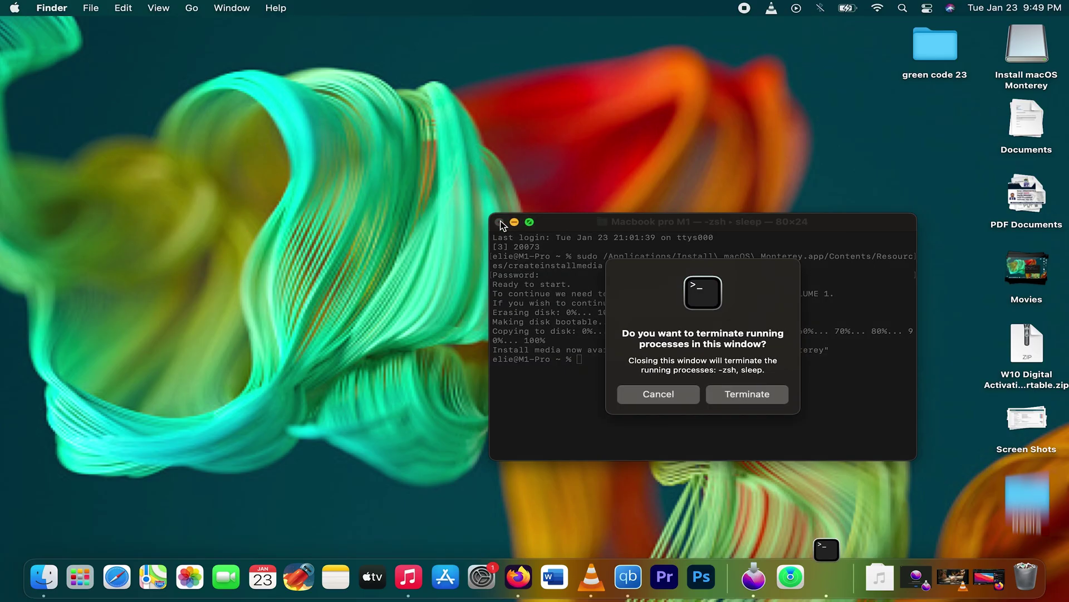
pyautogui.click(753, 399)
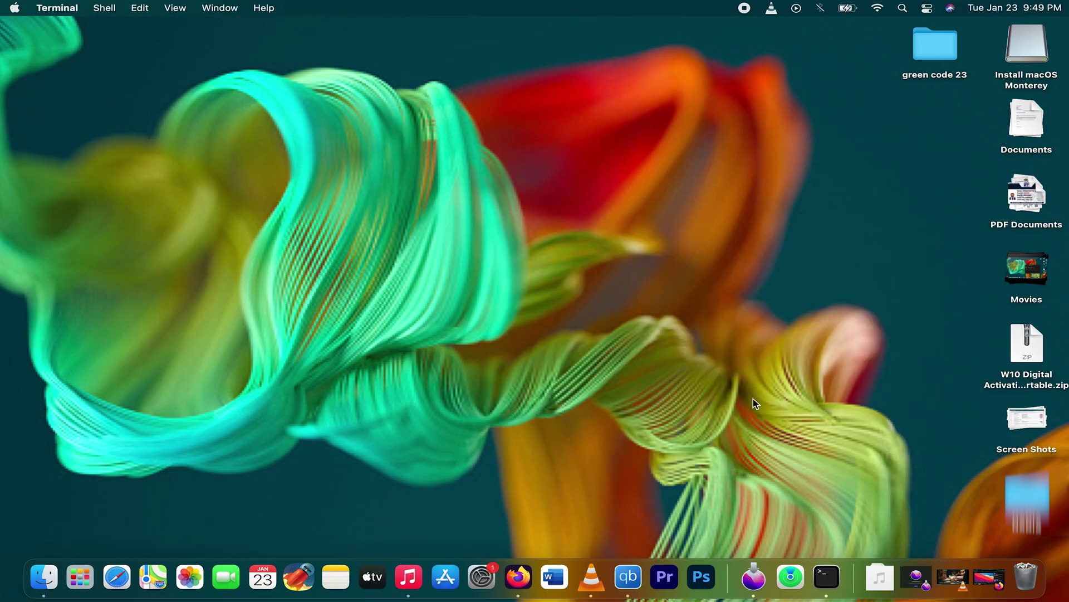
pyautogui.doubleClick(1019, 45)
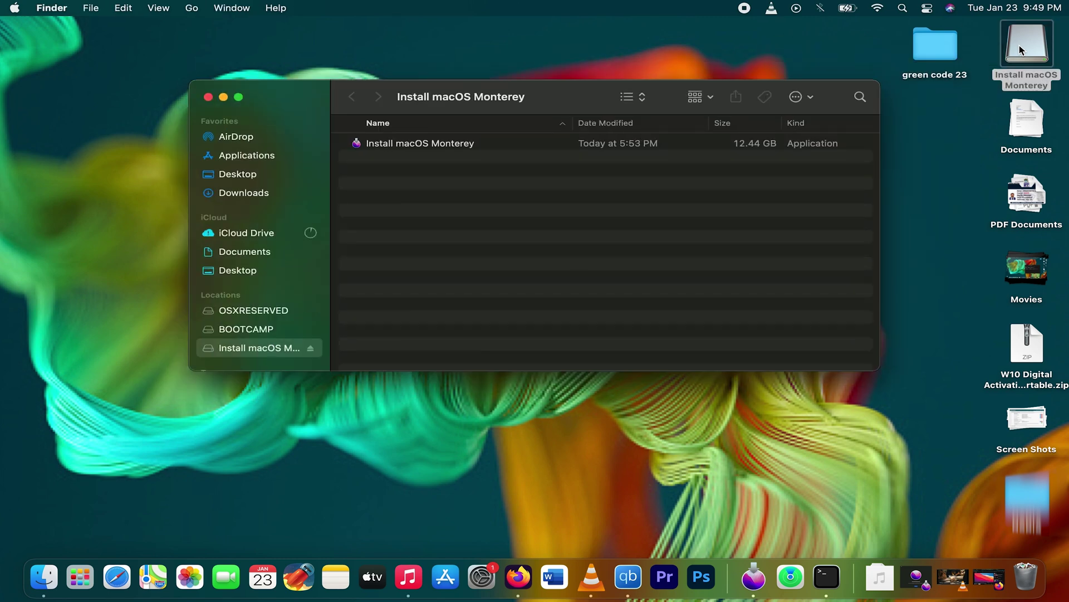
pyautogui.click(208, 97)
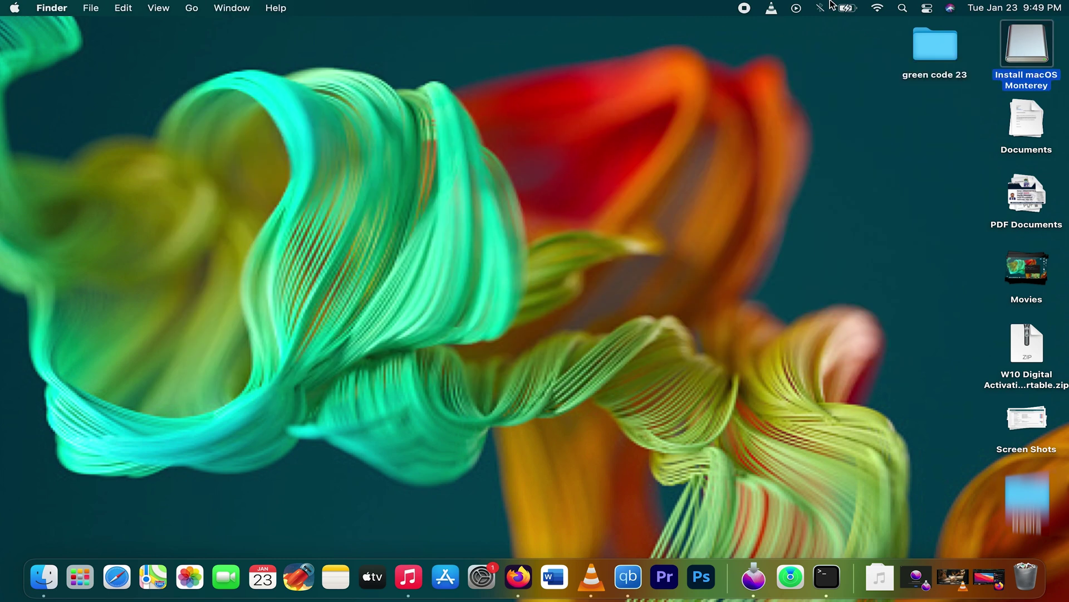